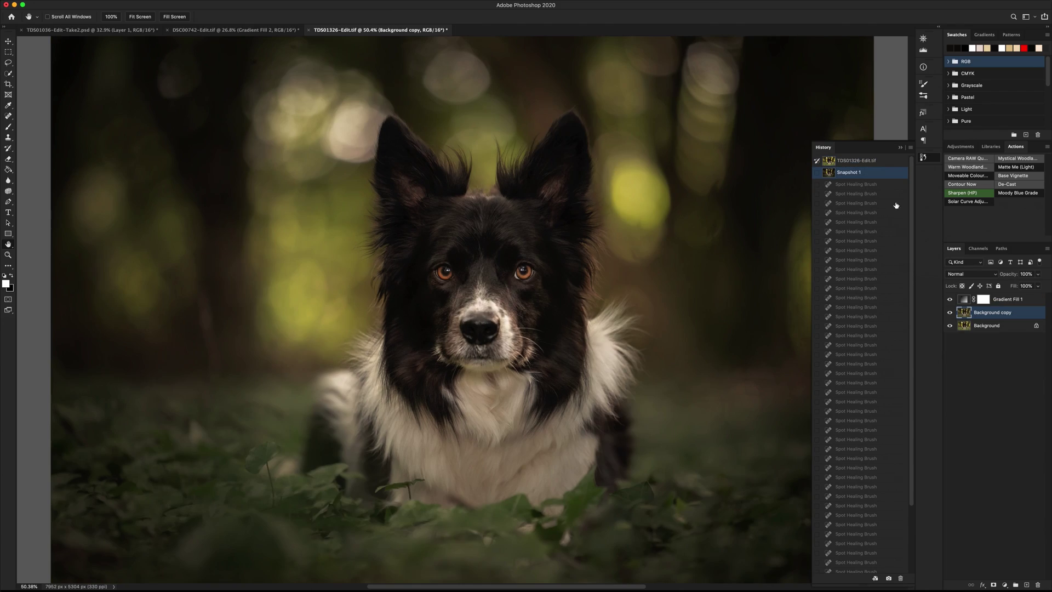
Hide the History panel and run the Moveable Colour glow action
left_click(901, 148)
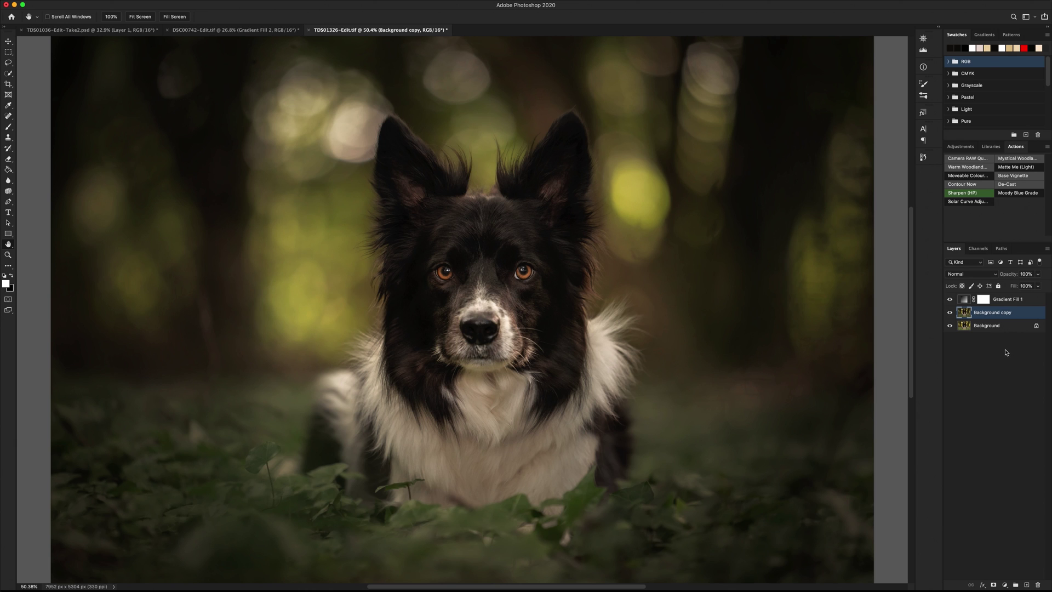
left_click(963, 176)
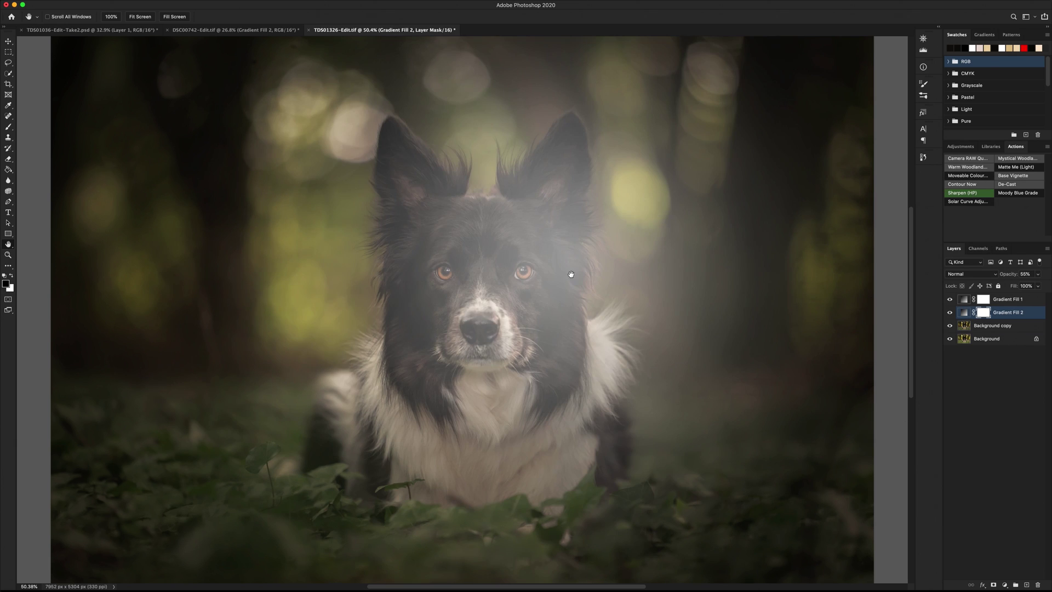
mouse_move(571, 274)
left_mouse_down()
mouse_move(498, 251)
mouse_move(564, 265)
mouse_move(576, 241)
mouse_move(576, 270)
left_mouse_up()
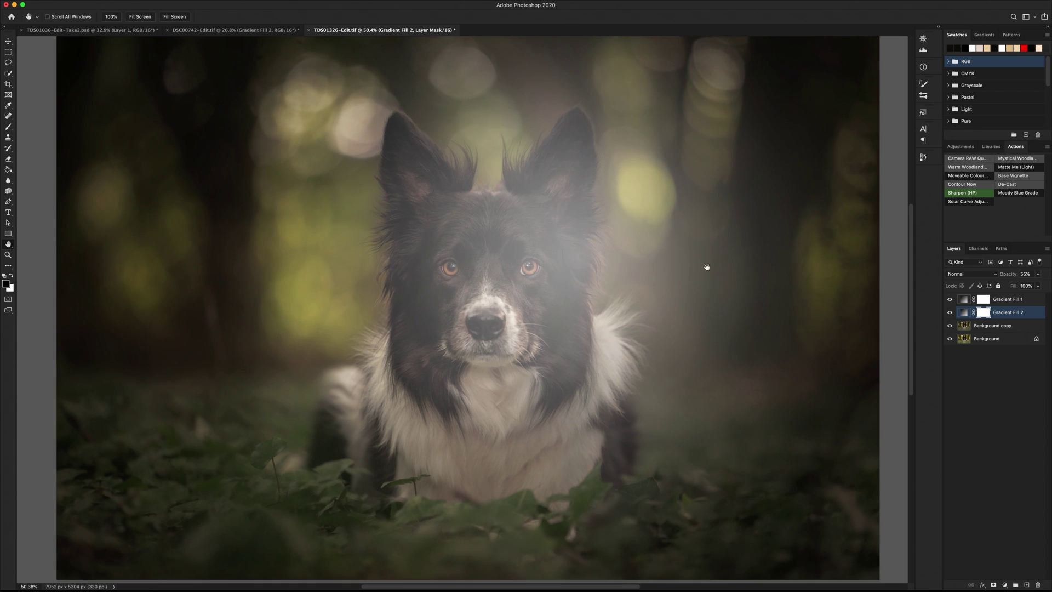
Move the Gradient Fill 2 radial glow up-left, scale it to 253%, and set layer opacity to 77%
double_click(966, 315)
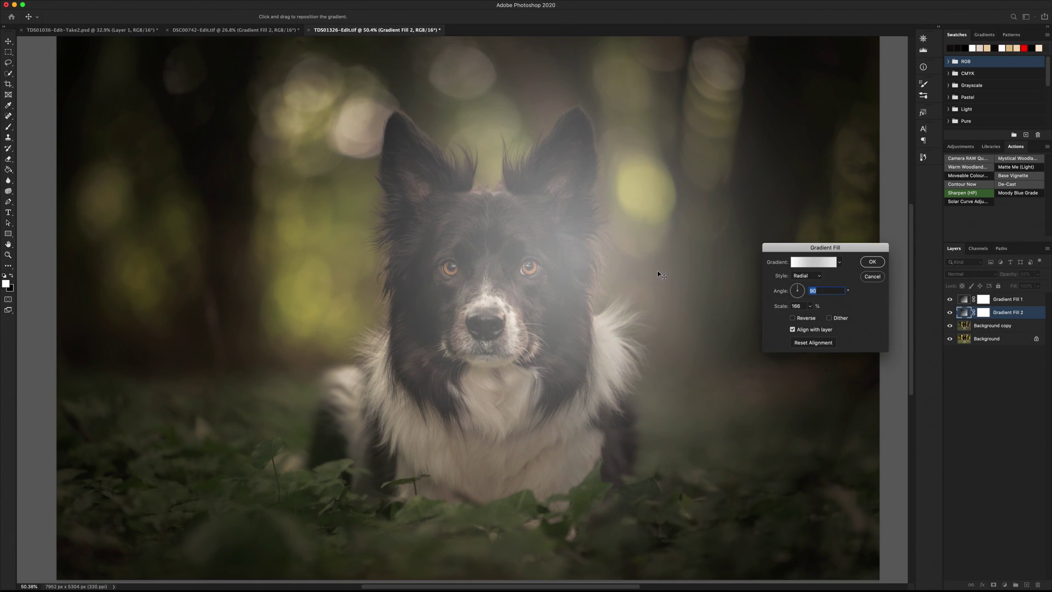
left_click_drag(658, 272, 512, 243)
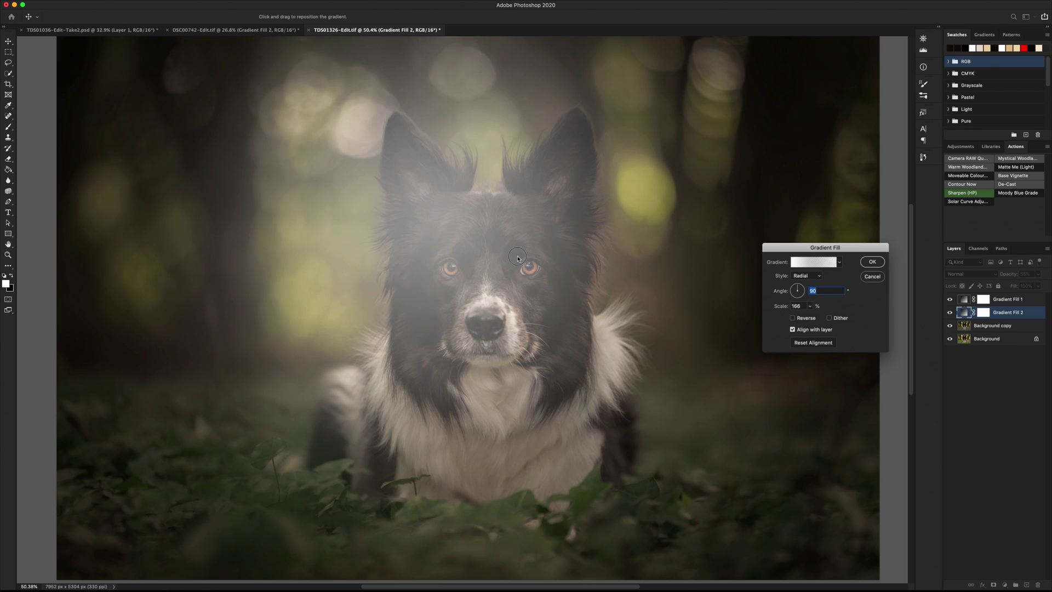
left_click(811, 307)
left_click_drag(810, 317, 813, 317)
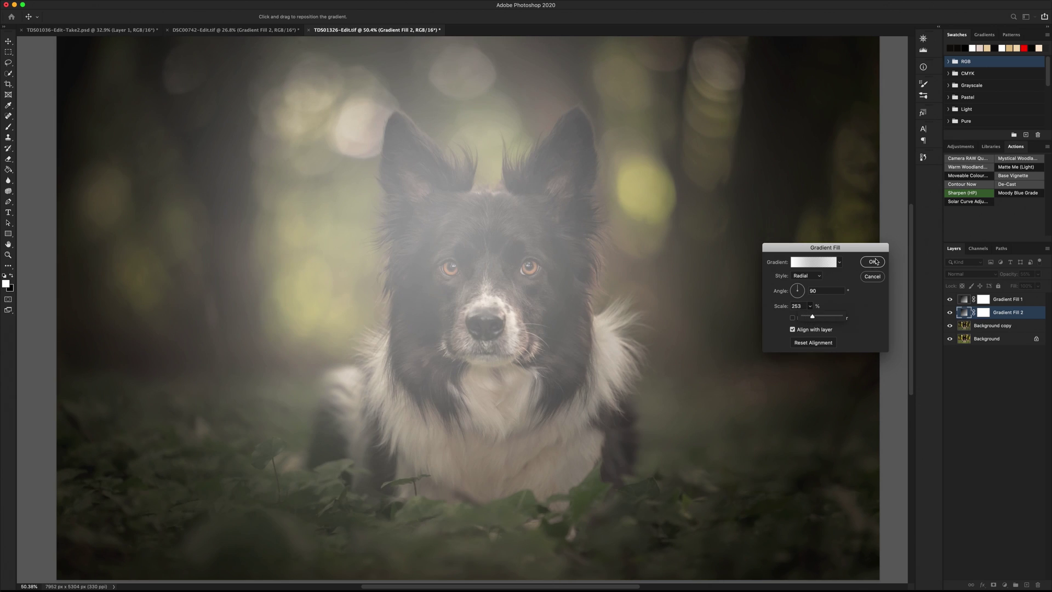
left_click(874, 262)
left_click(1038, 274)
left_click_drag(1029, 284, 1037, 286)
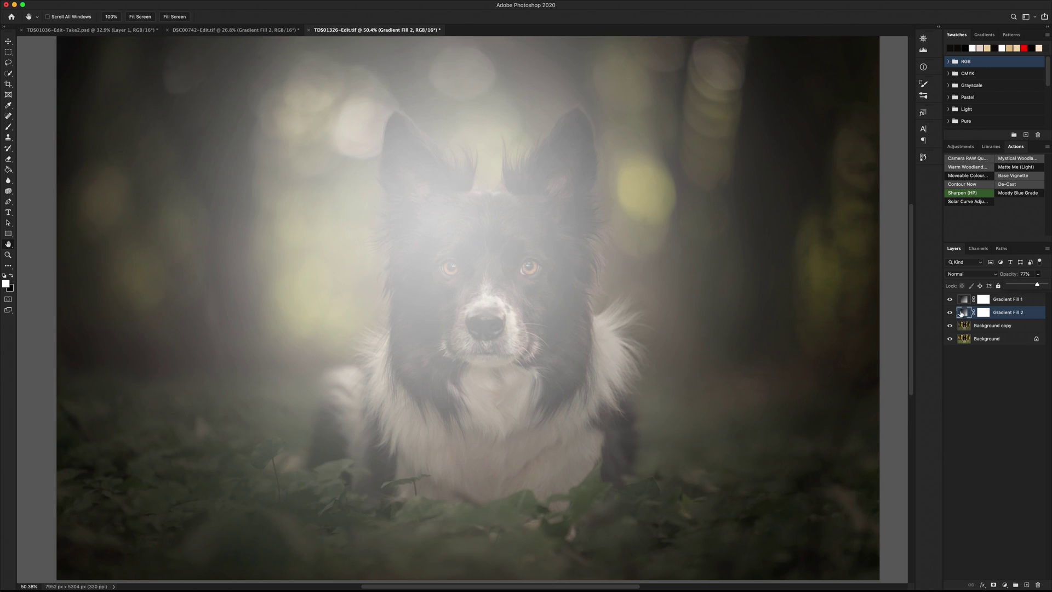
Recheck the Gradient Fill 2 settings, then hide the glow layer
double_click(962, 313)
left_click(480, 291)
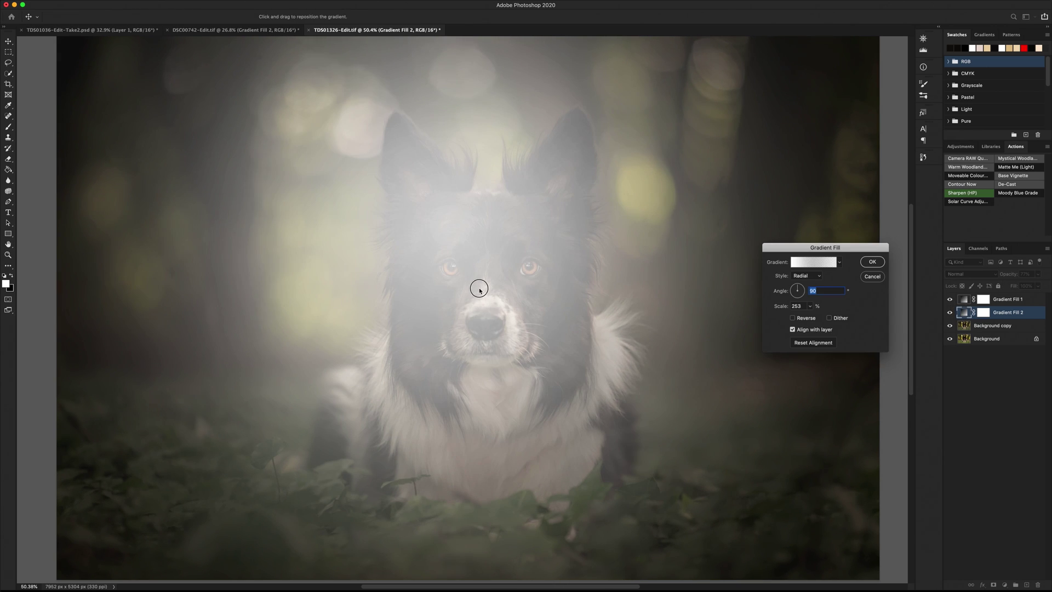
left_click(870, 262)
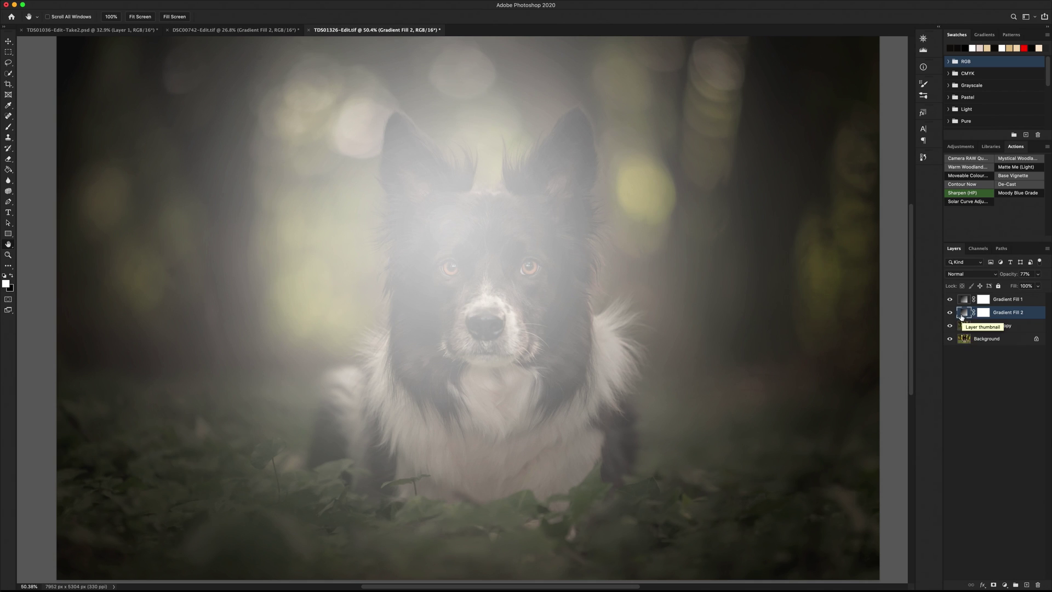
left_click(950, 314)
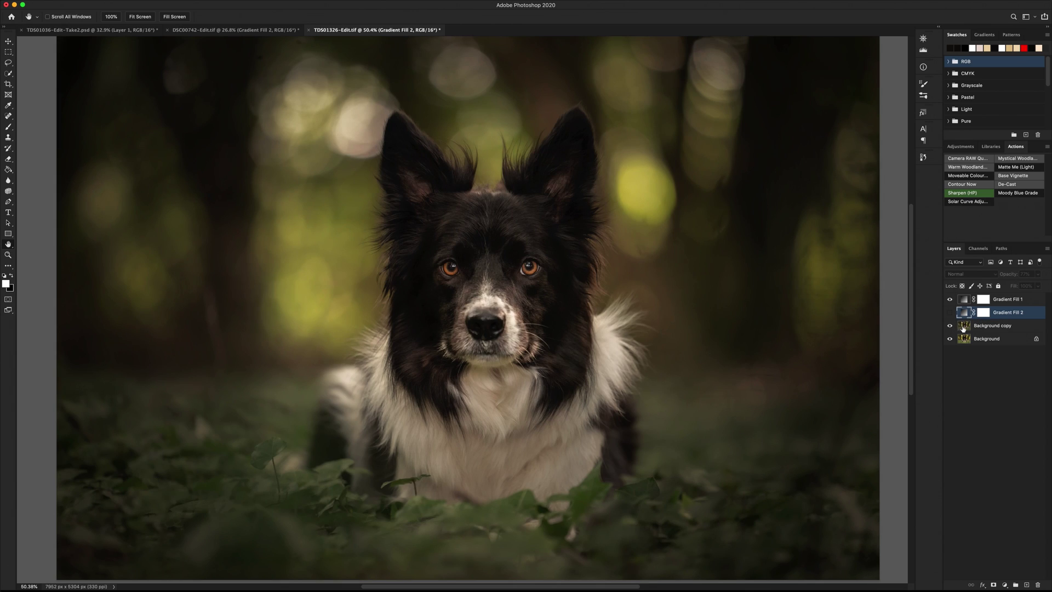
Make Background copy the active layer and select the dog with Select > Subject
left_click(1023, 327)
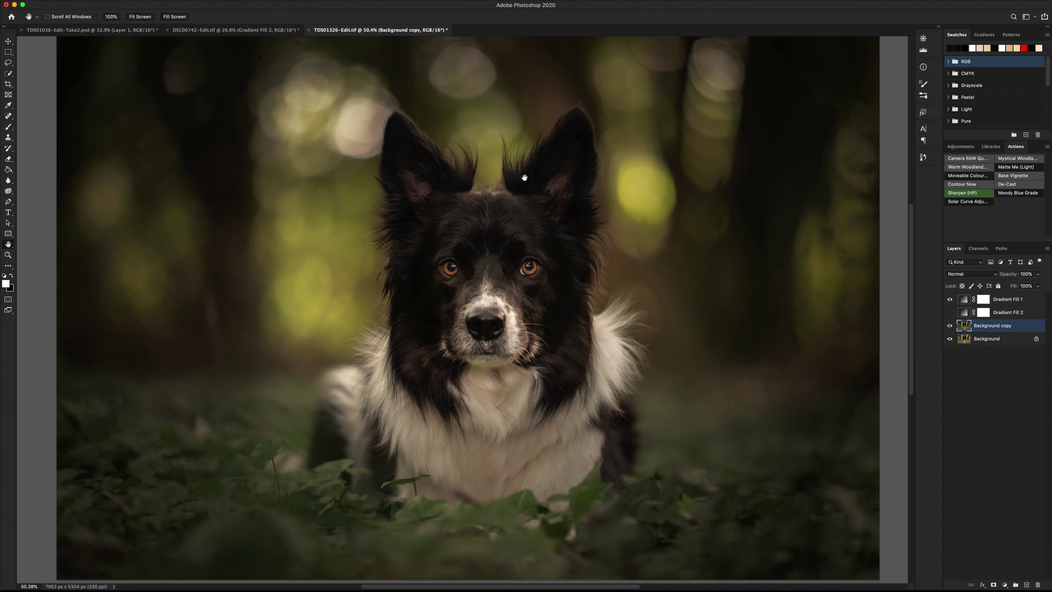
mouse_move(181, 6)
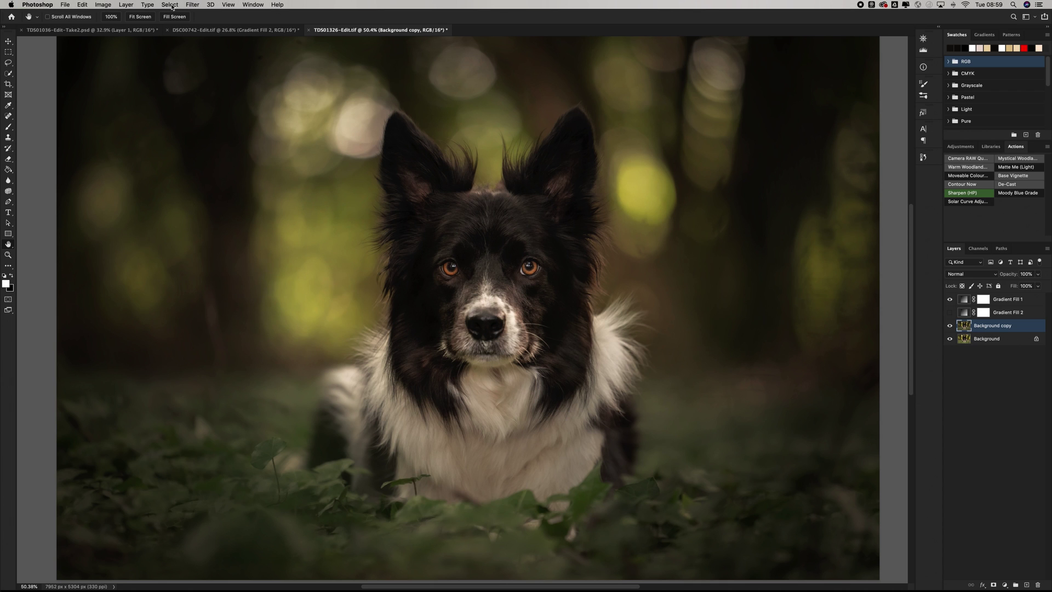
left_click(171, 5)
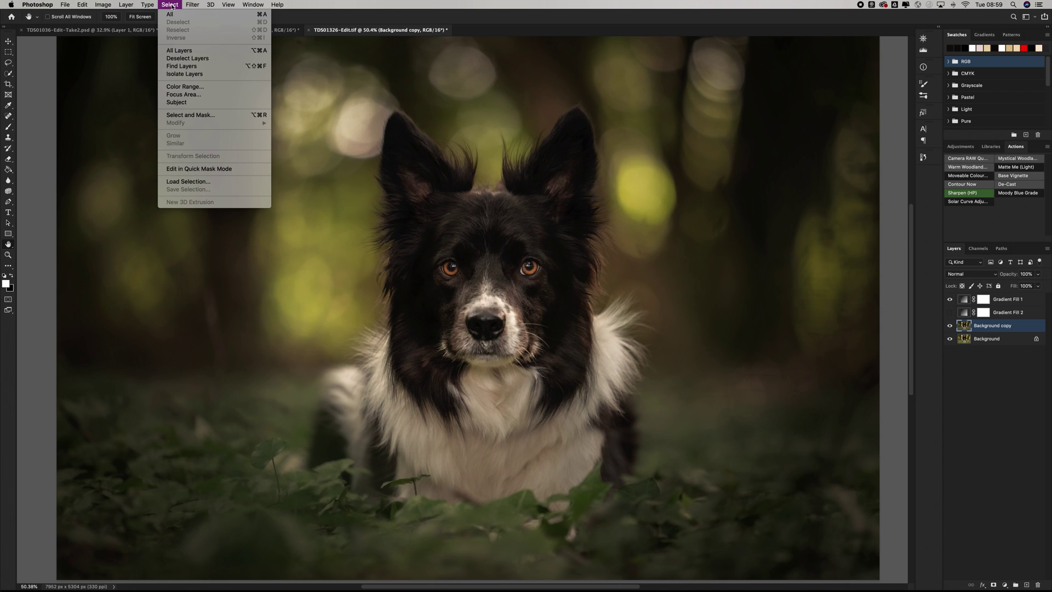
left_click(177, 103)
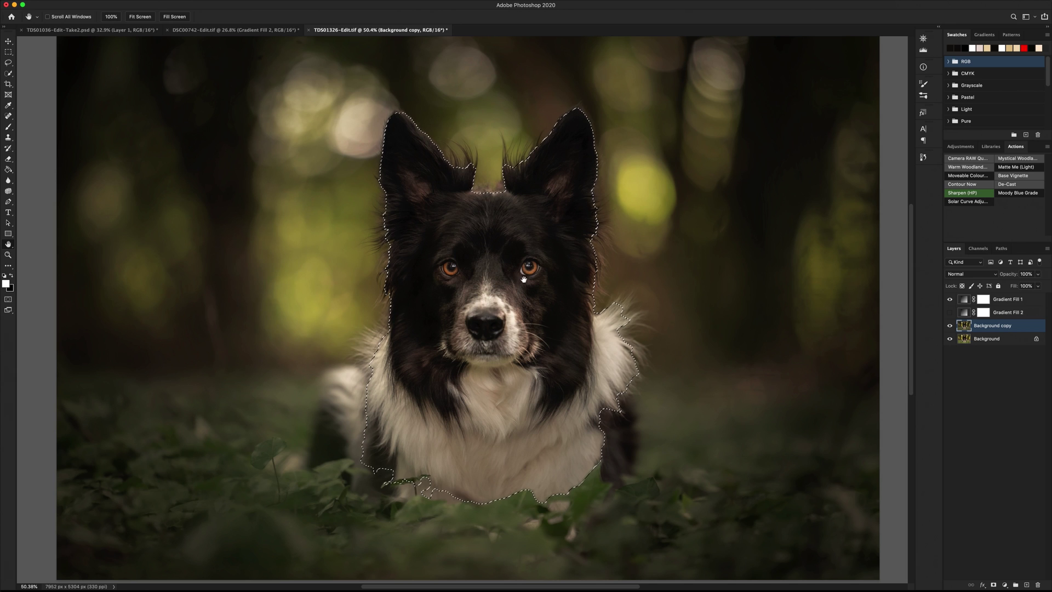
Open Select and Mask from the Select menu to refine the dog selection
mouse_move(175, 4)
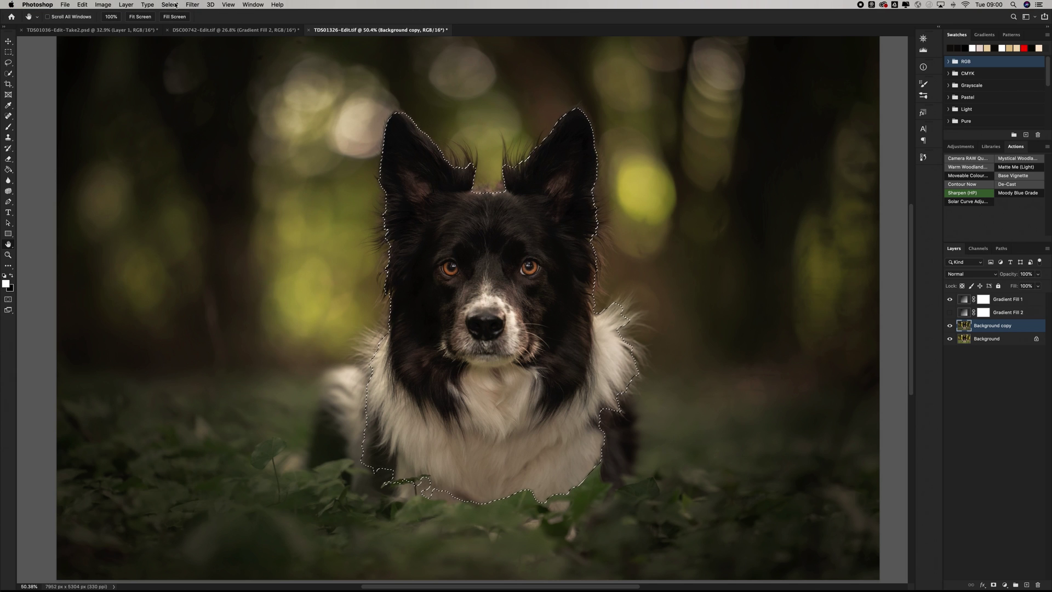
left_click(171, 4)
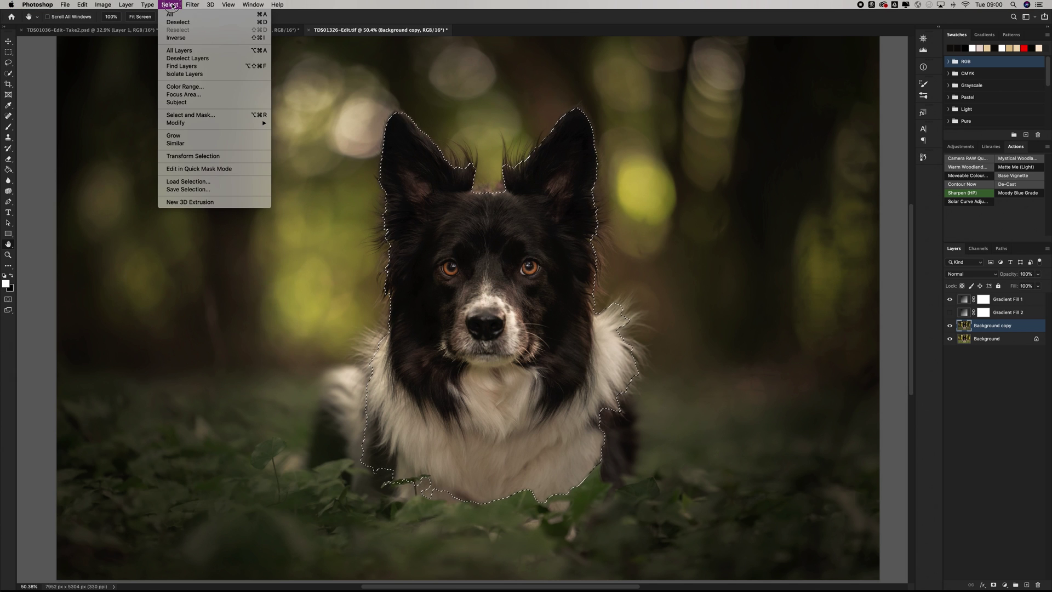
left_click(185, 117)
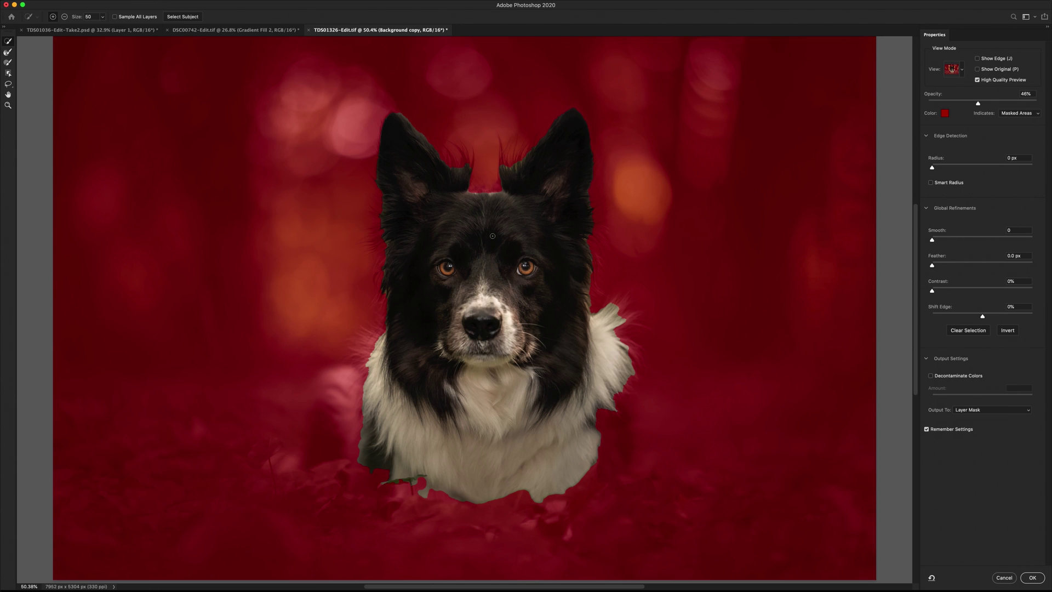
Keep the Overlay view mode and set the red overlay opacity to 56%
left_click(963, 69)
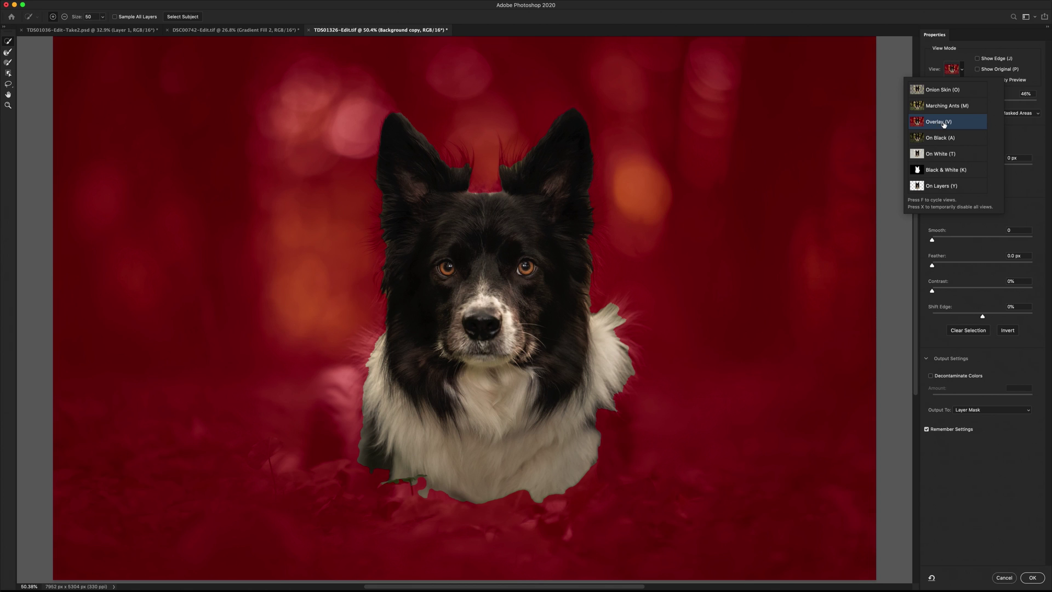
left_click(1029, 133)
left_click(995, 101)
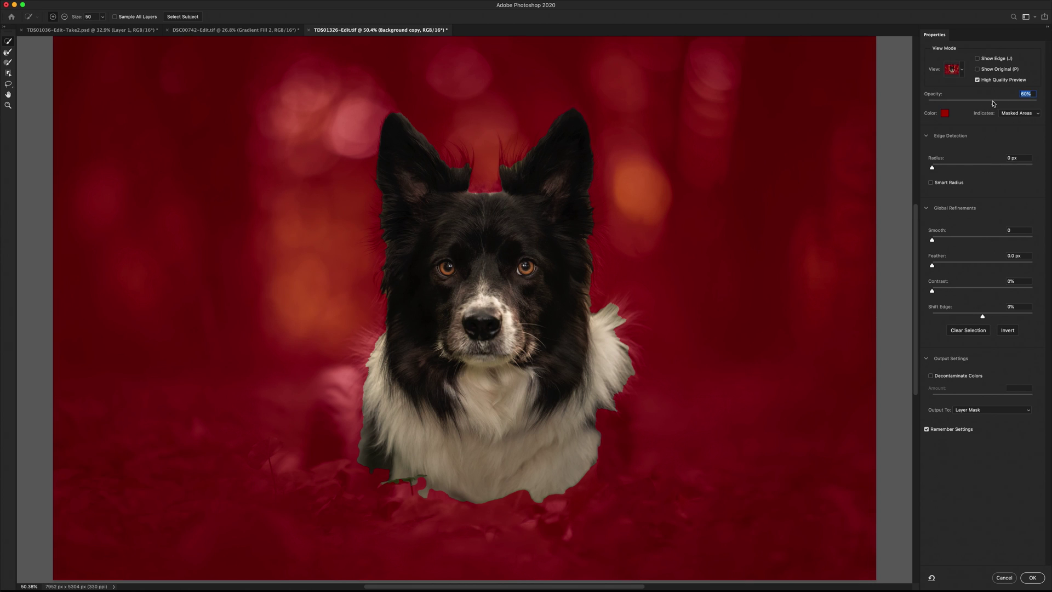
left_click_drag(994, 103, 989, 104)
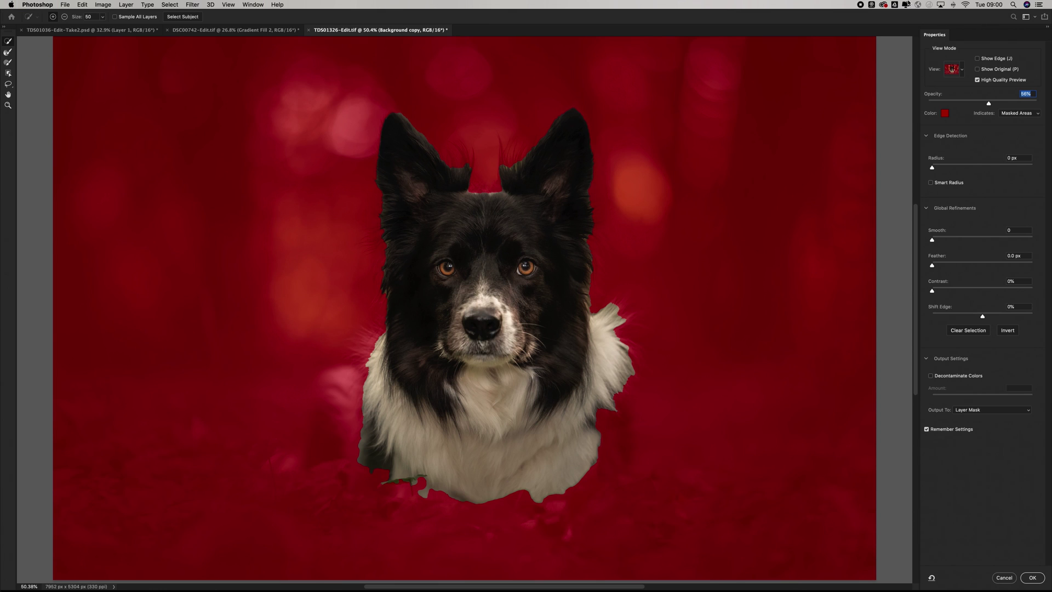
left_click(906, 5)
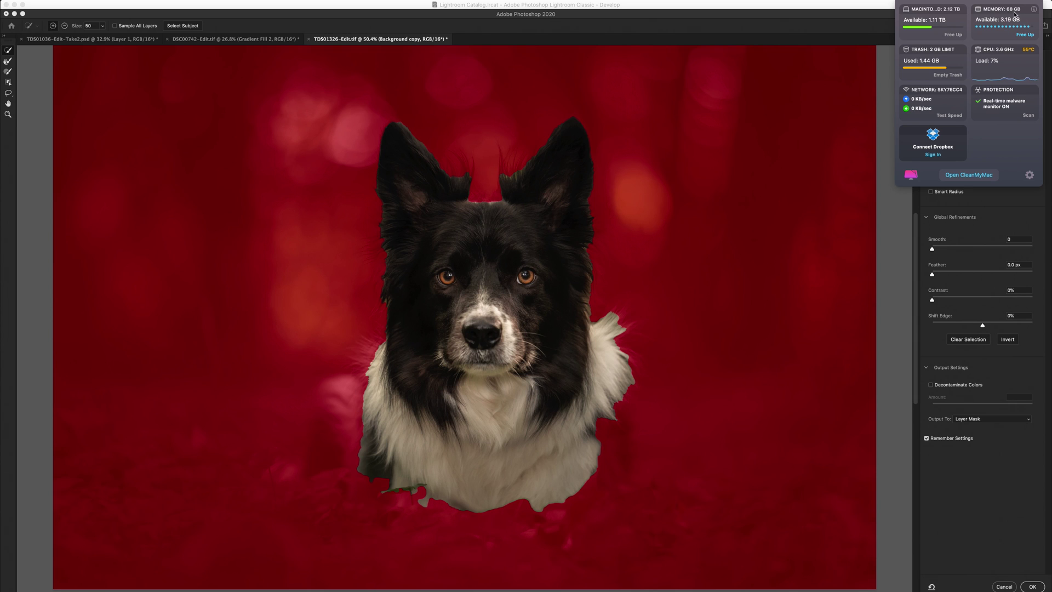
left_click(1021, 207)
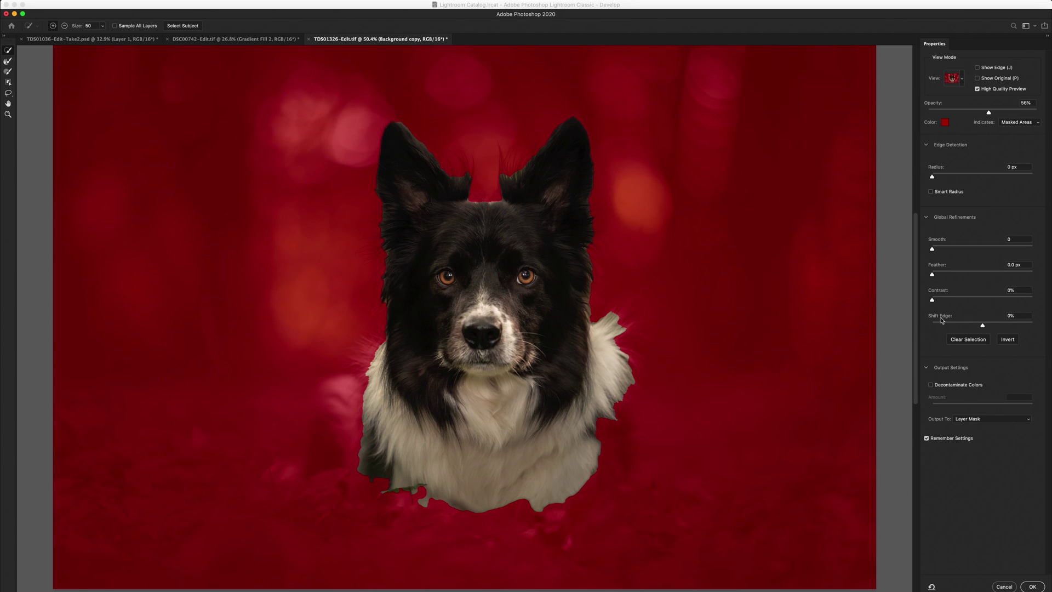
left_click(936, 249)
left_click(978, 68)
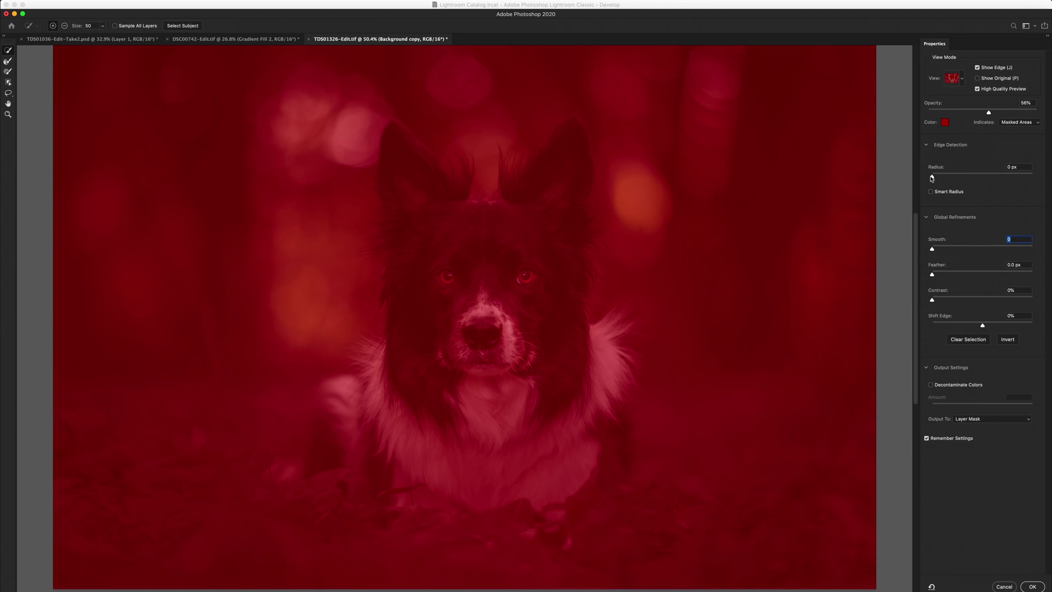
left_click_drag(932, 178, 1001, 180)
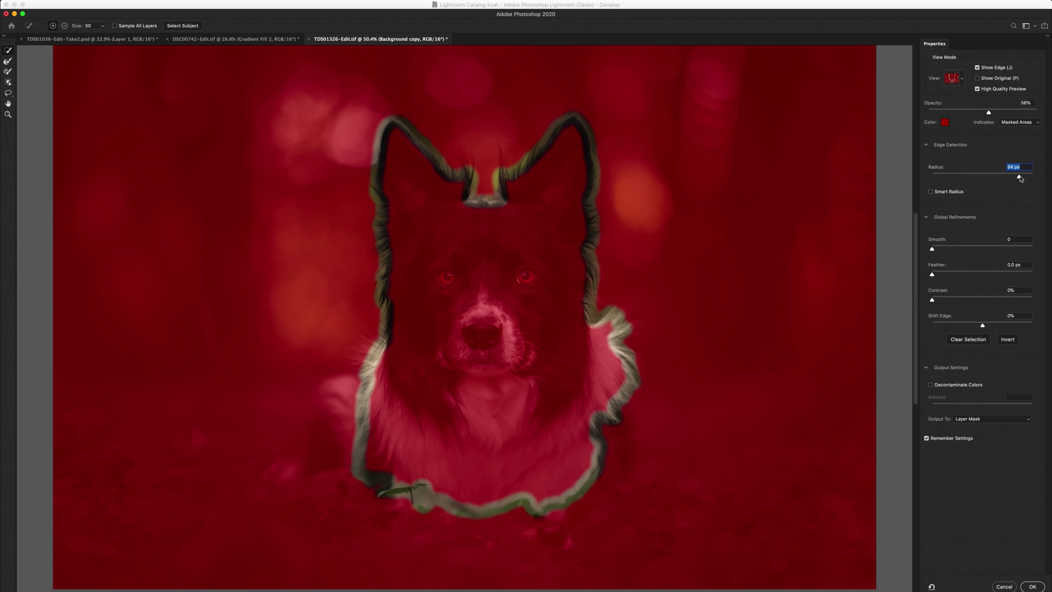
left_click_drag(1025, 179, 1027, 178)
type("0")
key("Return")
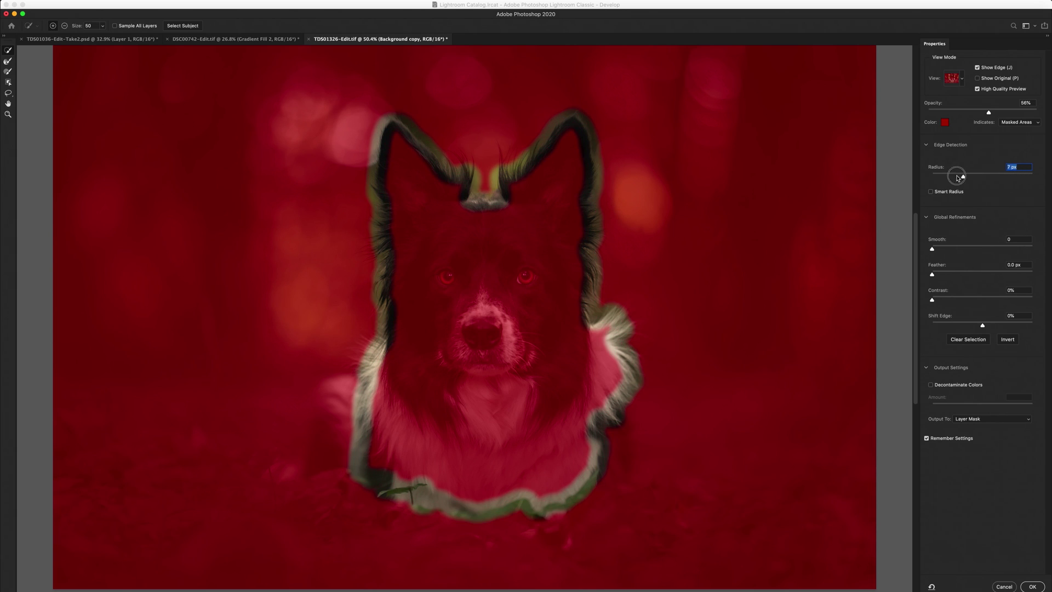
left_click(977, 67)
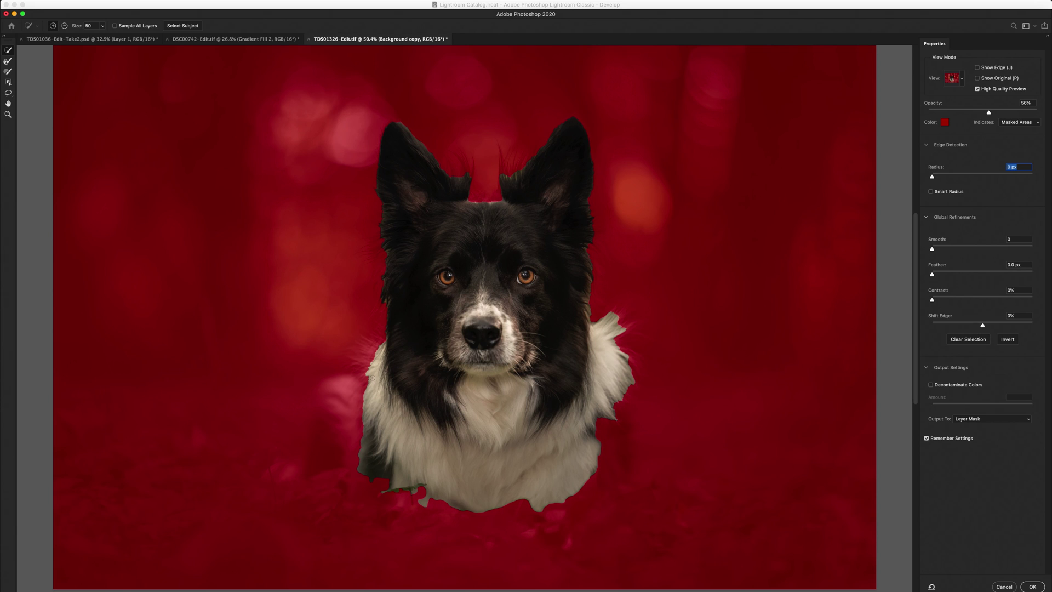
mouse_move(372, 378)
left_mouse_down()
mouse_move(346, 392)
mouse_move(398, 410)
left_mouse_up()
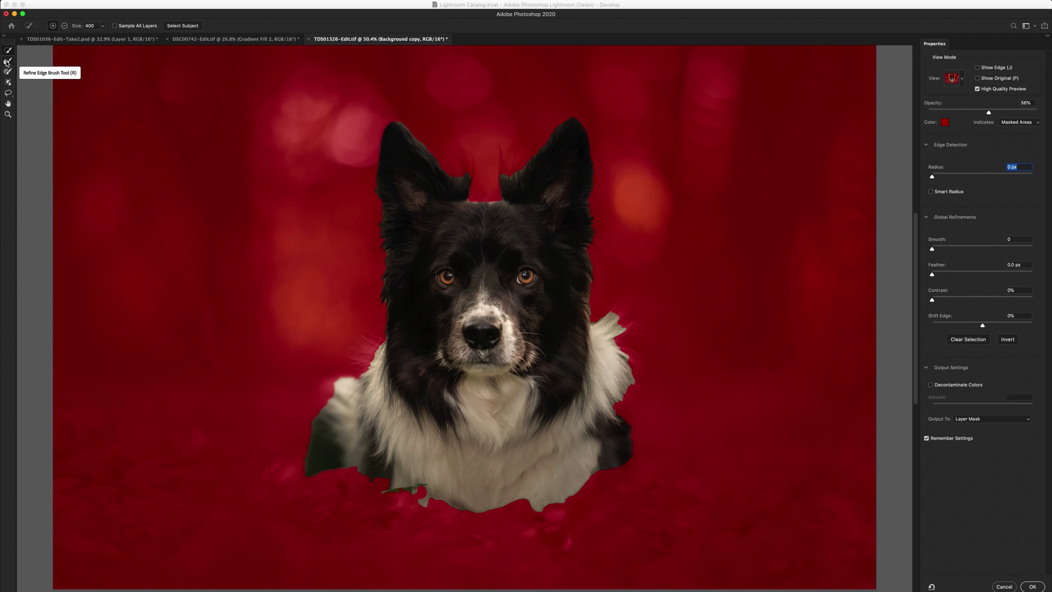
Switch to the Refine Edge Brush and enlarge it to 250
left_click(8, 62)
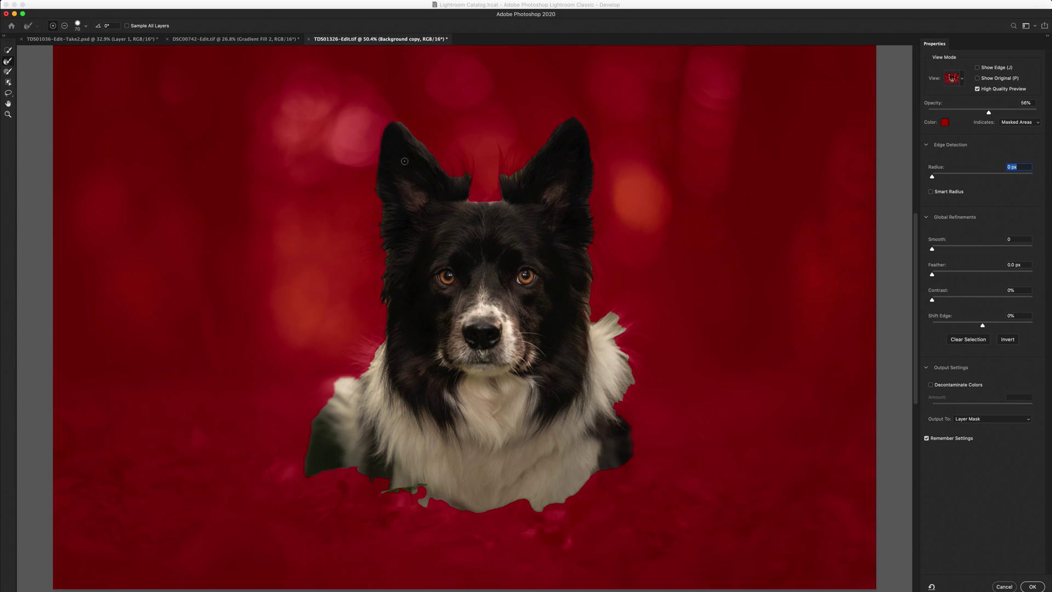
key("alt")
scroll(364, 292, "up", 6, "alt")
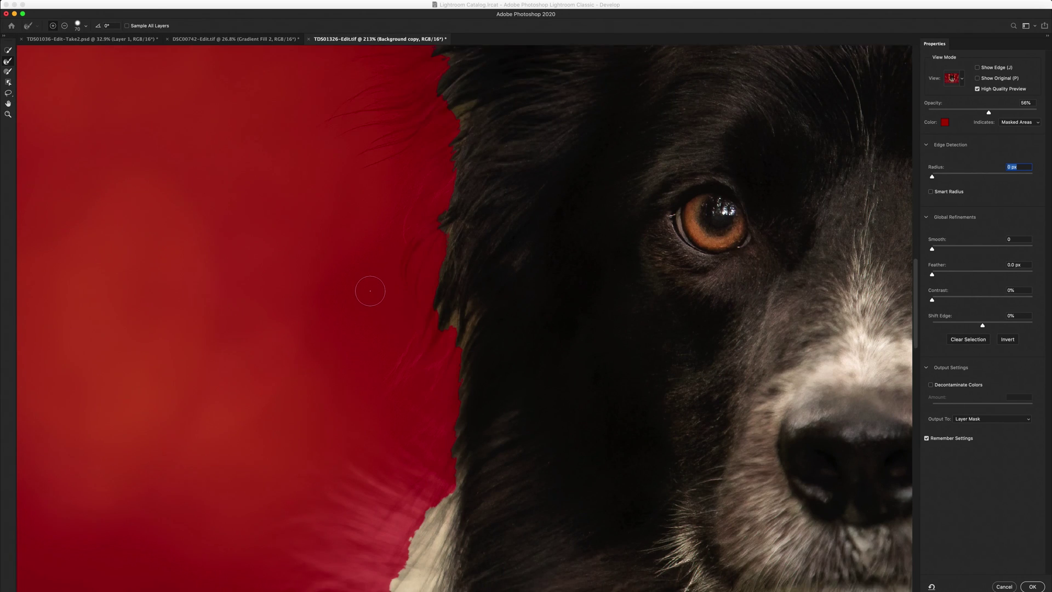
scroll(370, 291, "down", 3)
scroll(370, 291, "down", 10)
scroll(378, 287, "left", 3)
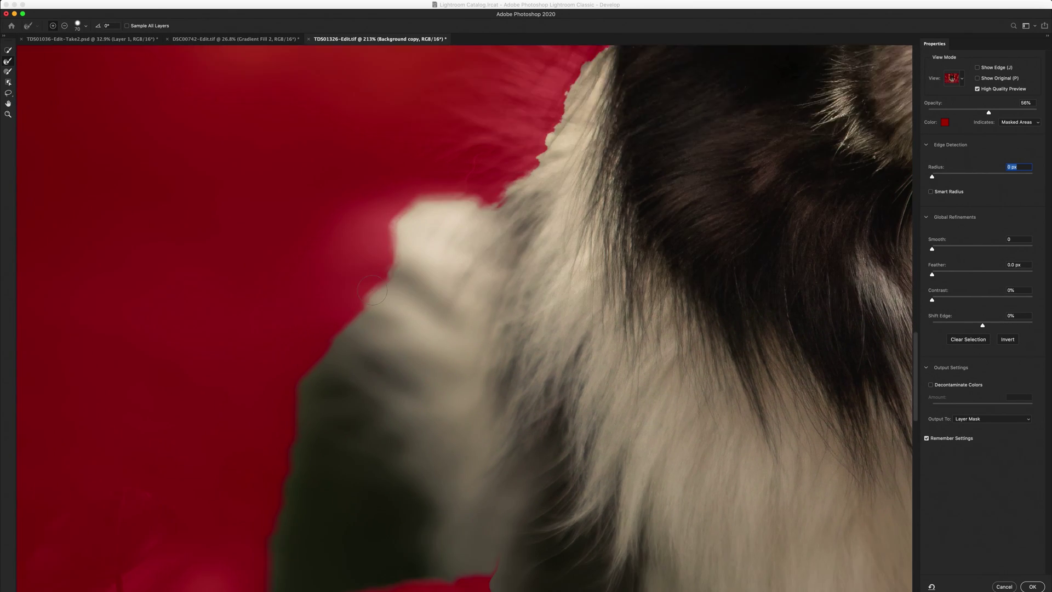
scroll(401, 280, "up", 10)
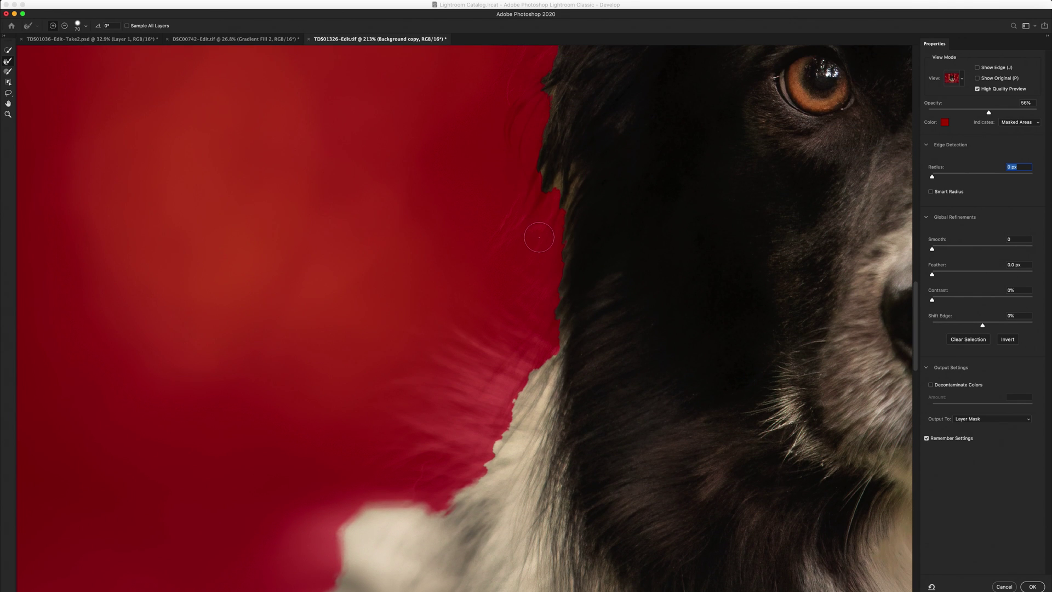
key("bracketright")
key("bracketright")
key("bracketright")
key("bracketright")
key("bracketright")
key("bracketright")
key("bracketright")
key("bracketright")
Paint along the fur edge of the lower cheek, face, top and neck to pull in hair strands
mouse_move(467, 487)
left_mouse_down()
mouse_move(518, 455)
mouse_move(521, 438)
mouse_move(507, 427)
left_mouse_up()
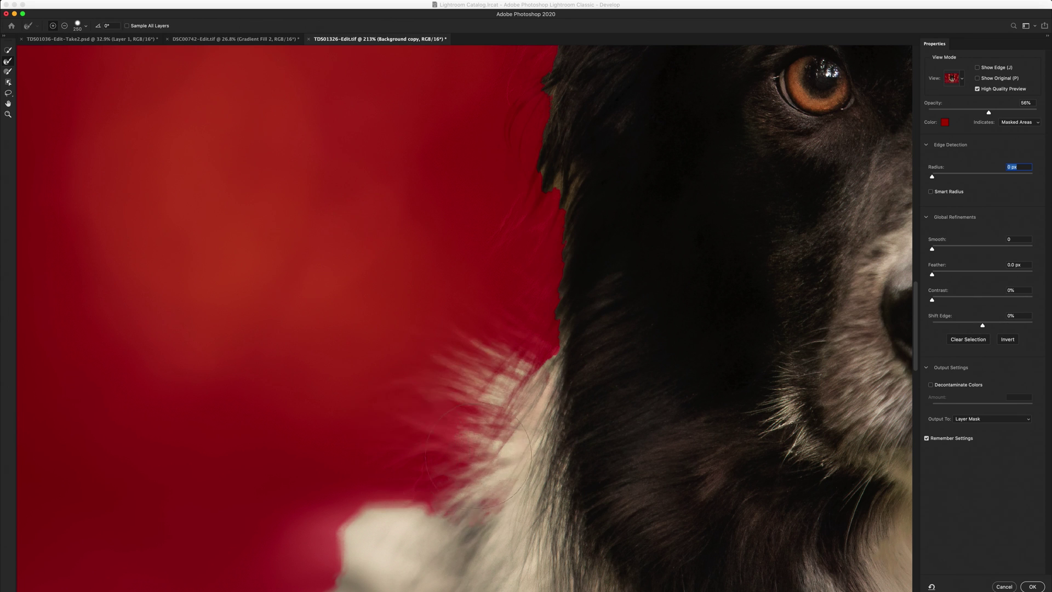
mouse_move(479, 455)
left_mouse_down()
mouse_move(524, 407)
mouse_move(540, 341)
left_mouse_up()
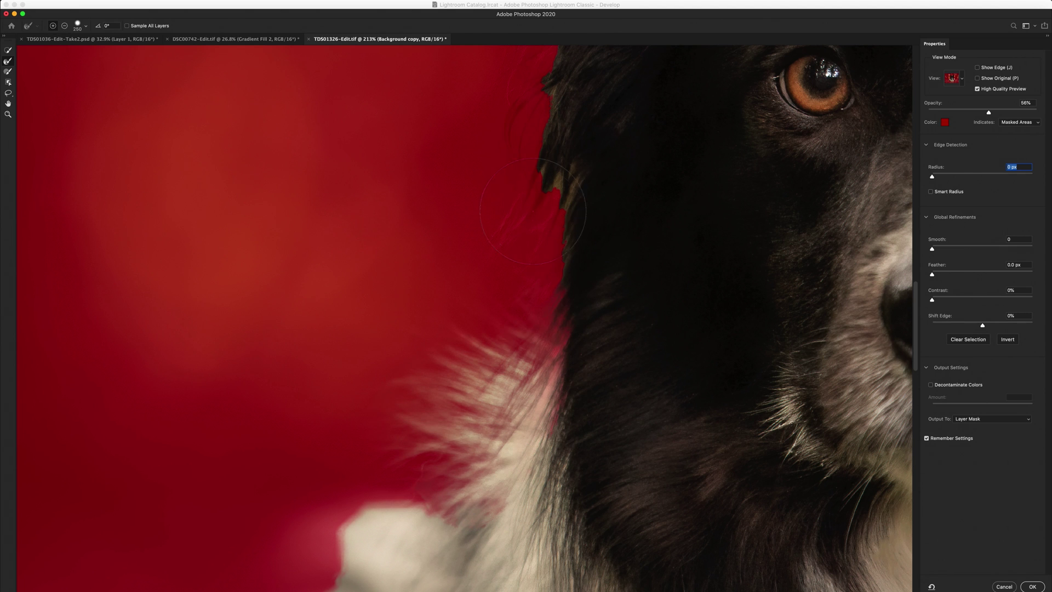
left_click_drag(533, 211, 537, 192)
left_click_drag(558, 75, 518, 126)
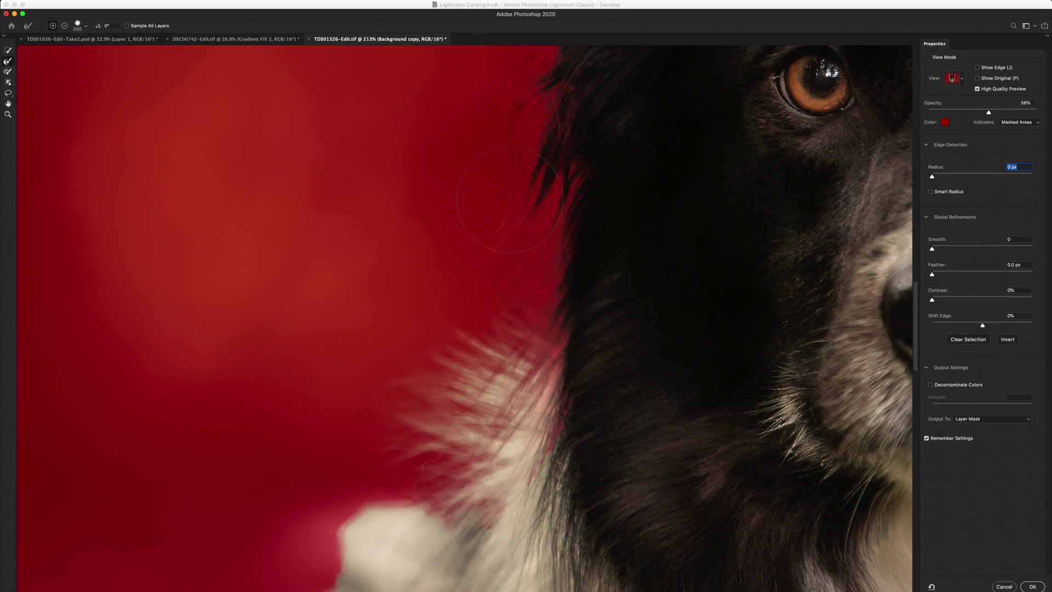
mouse_move(569, 267)
left_mouse_down()
mouse_move(569, 351)
mouse_move(494, 497)
mouse_move(473, 435)
mouse_move(434, 404)
left_mouse_up()
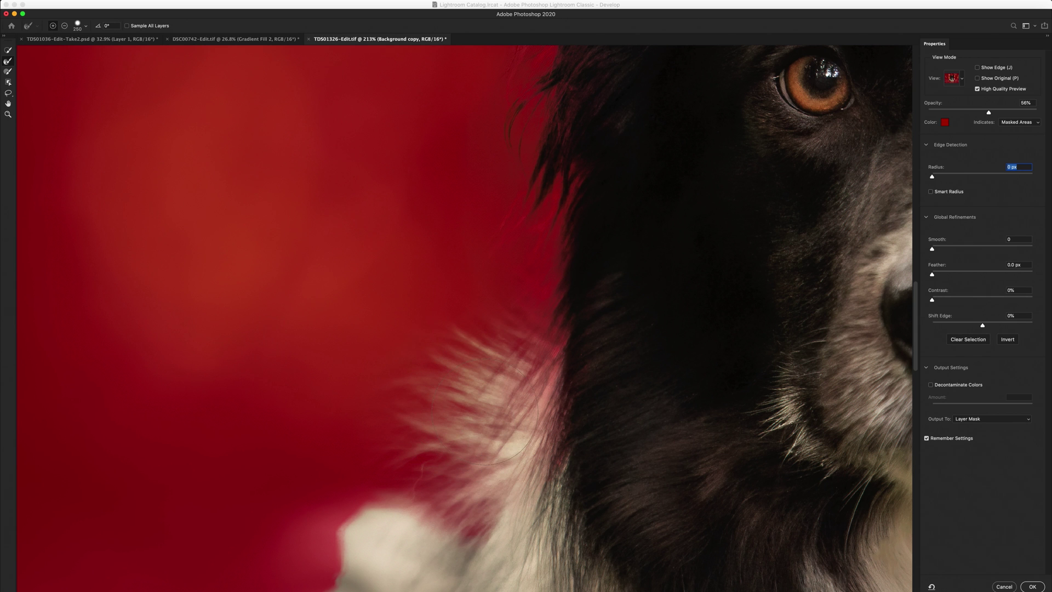
scroll(563, 285, "up", 5)
Refine the upper head fur and the ear's left edge with a 125 brush
scroll(560, 296, "up", 5)
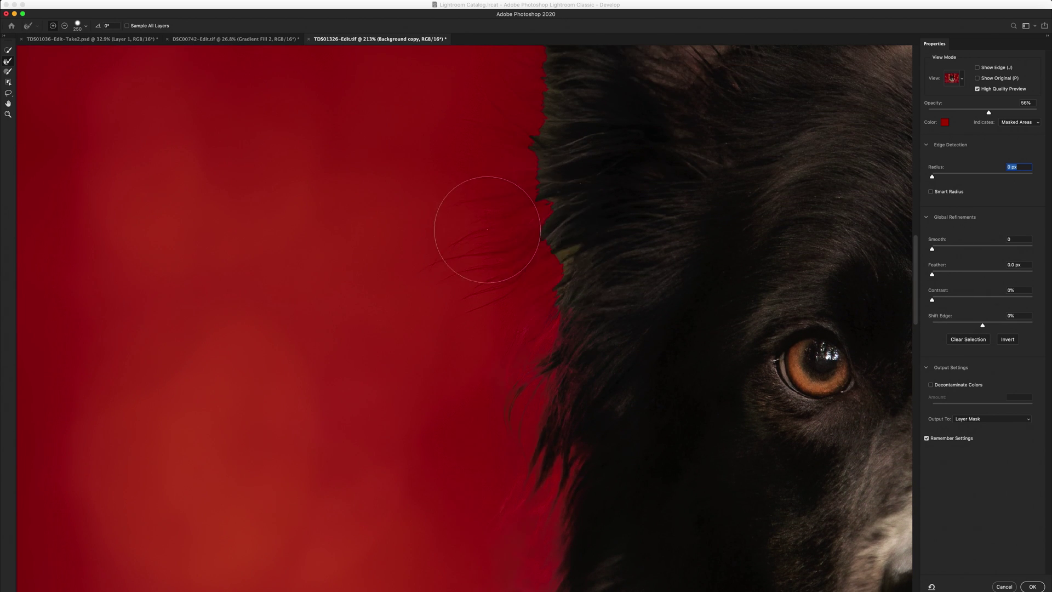
mouse_move(550, 171)
left_mouse_down()
mouse_move(528, 59)
mouse_move(501, 70)
mouse_move(495, 106)
mouse_move(526, 192)
left_mouse_up()
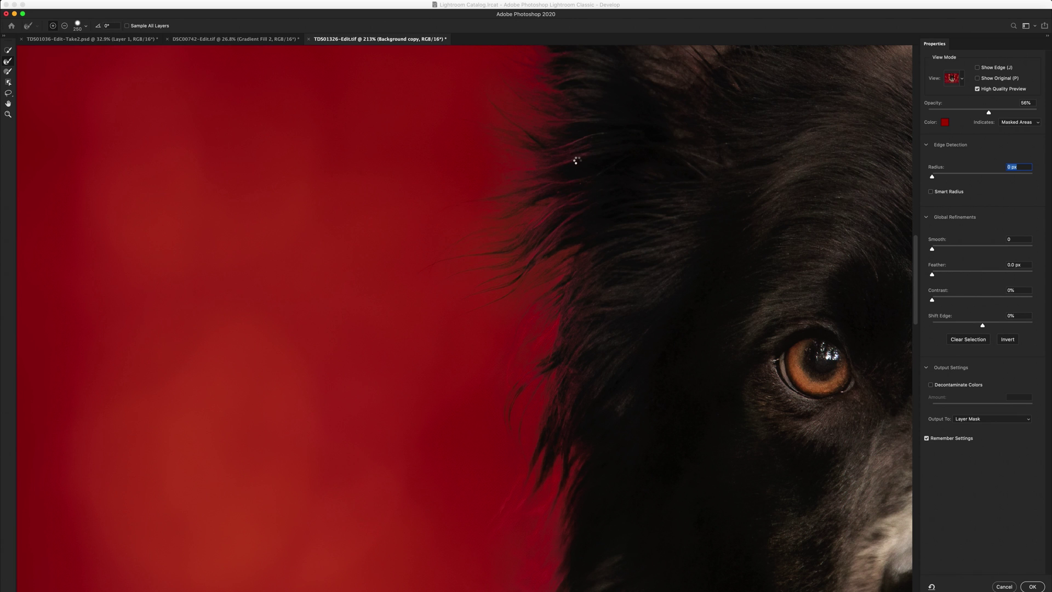
scroll(575, 154, "up", 5)
scroll(560, 214, "up", 5)
key("bracketleft")
key("bracketleft")
key("bracketleft")
key("bracketleft")
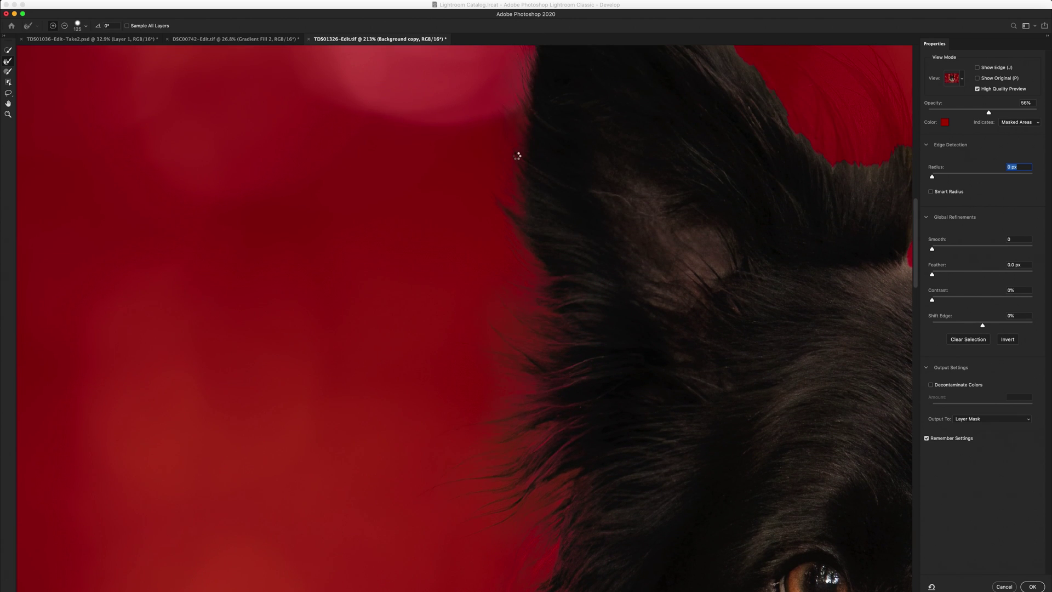
scroll(525, 157, "up", 2)
scroll(526, 164, "up", 2)
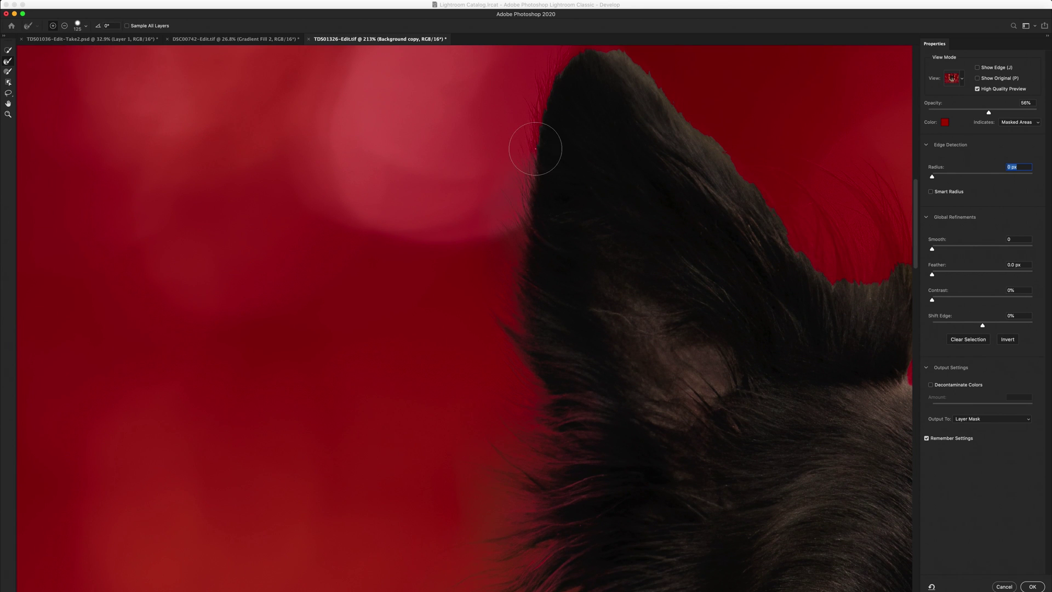
mouse_move(551, 76)
left_mouse_down()
mouse_move(580, 43)
mouse_move(621, 48)
mouse_move(752, 187)
left_mouse_up()
left_click_drag(541, 187, 553, 181)
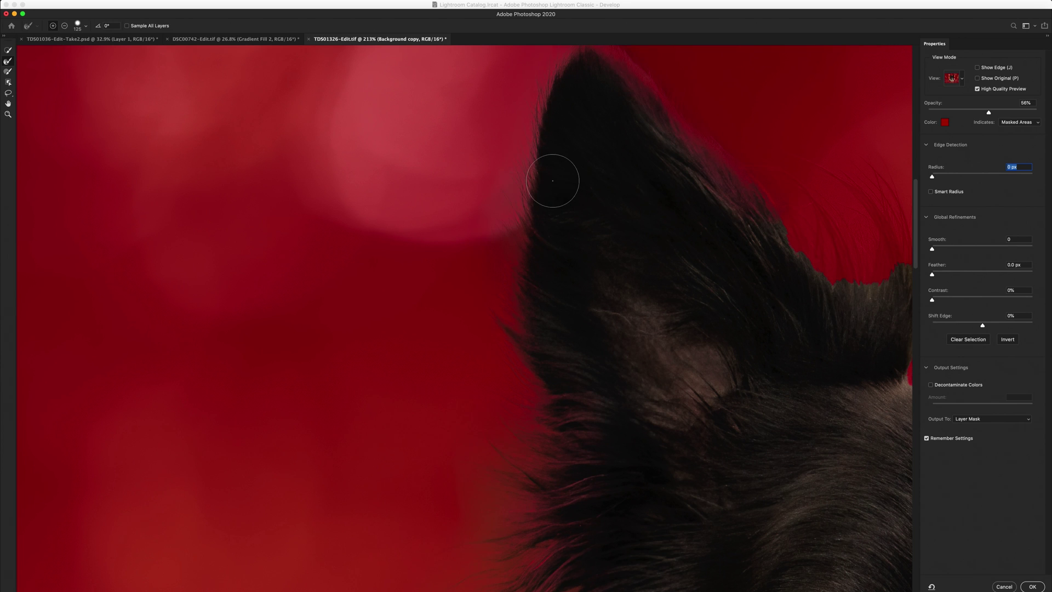
Sweep the whole ear edge at size 800, then refine the ear-tip tufts at 175
key("bracketright")
key("bracketright")
key("bracketright")
key("bracketright")
key("bracketright")
key("bracketright")
key("bracketright")
key("bracketright")
key("bracketright")
key("bracketright")
mouse_move(510, 223)
left_mouse_down()
mouse_move(580, 248)
mouse_move(621, 277)
mouse_move(529, 257)
left_mouse_up()
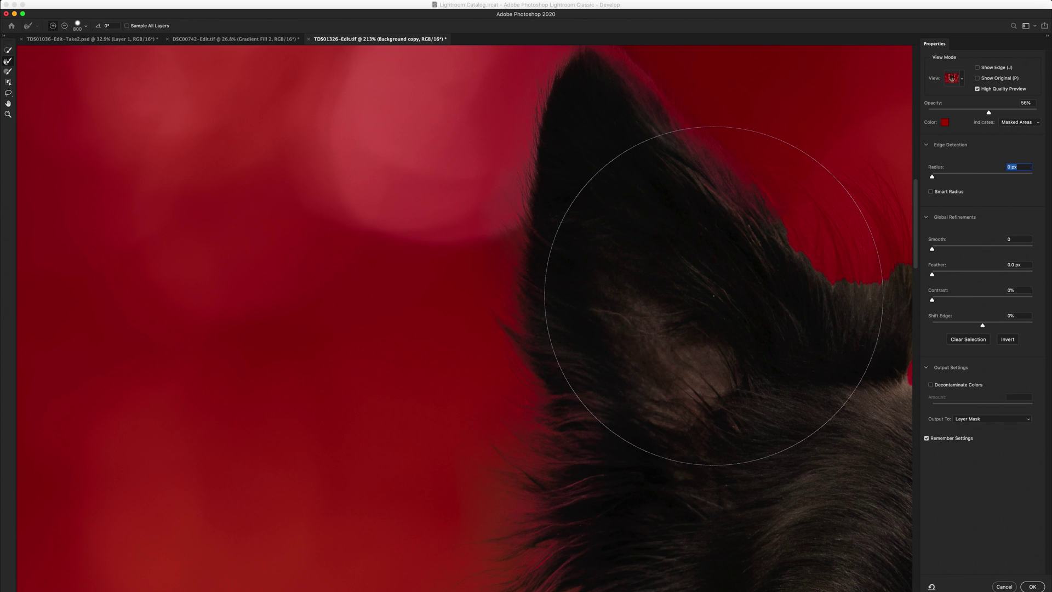
key("bracketleft")
key("bracketleft")
key("bracketleft")
key("bracketleft")
key("bracketleft")
key("bracketleft")
key("bracketleft")
key("bracketleft")
key("bracketleft")
key("bracketleft")
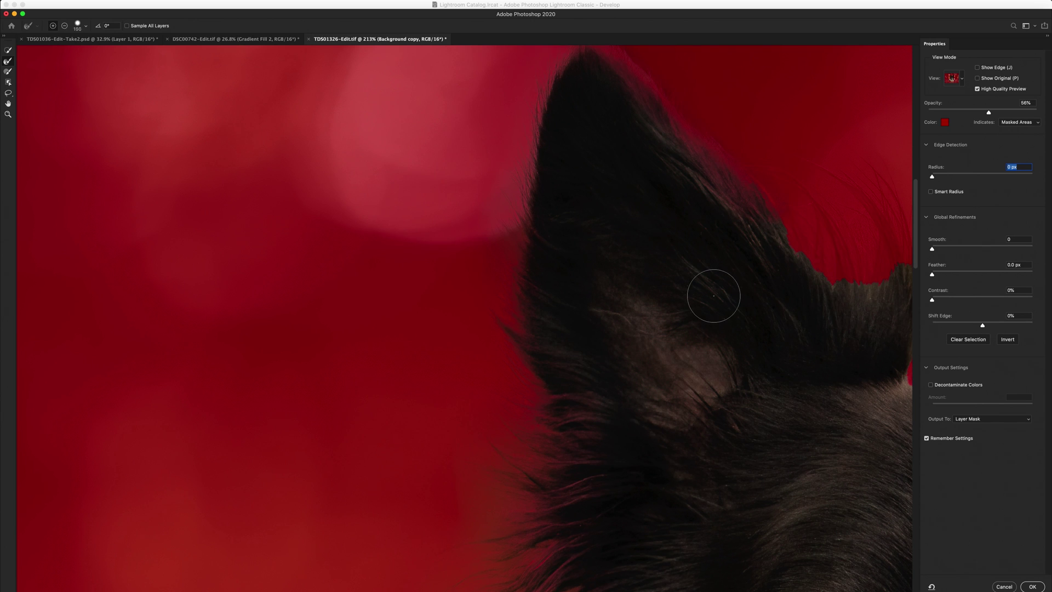
key("bracketright")
scroll(760, 276, "right", 3)
scroll(759, 276, "up", 3)
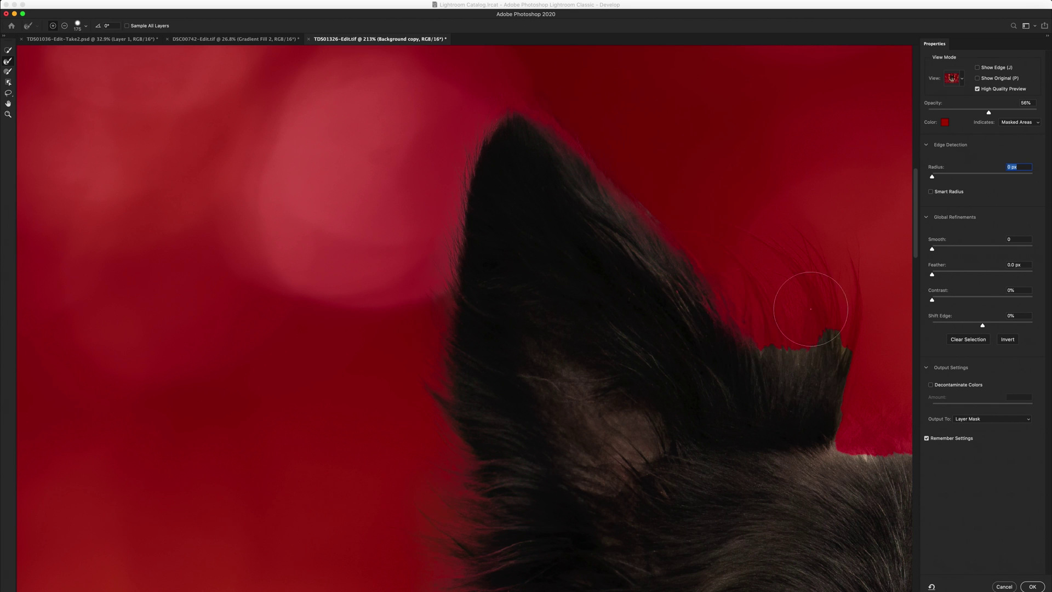
mouse_move(812, 309)
left_mouse_down()
mouse_move(758, 228)
mouse_move(833, 328)
mouse_move(855, 305)
mouse_move(852, 259)
left_mouse_up()
Shrink the brush to 90 and lower the red overlay opacity to 25%
scroll(833, 400, "right", 10)
key("bracketleft")
key("bracketleft")
key("bracketleft")
key("bracketleft")
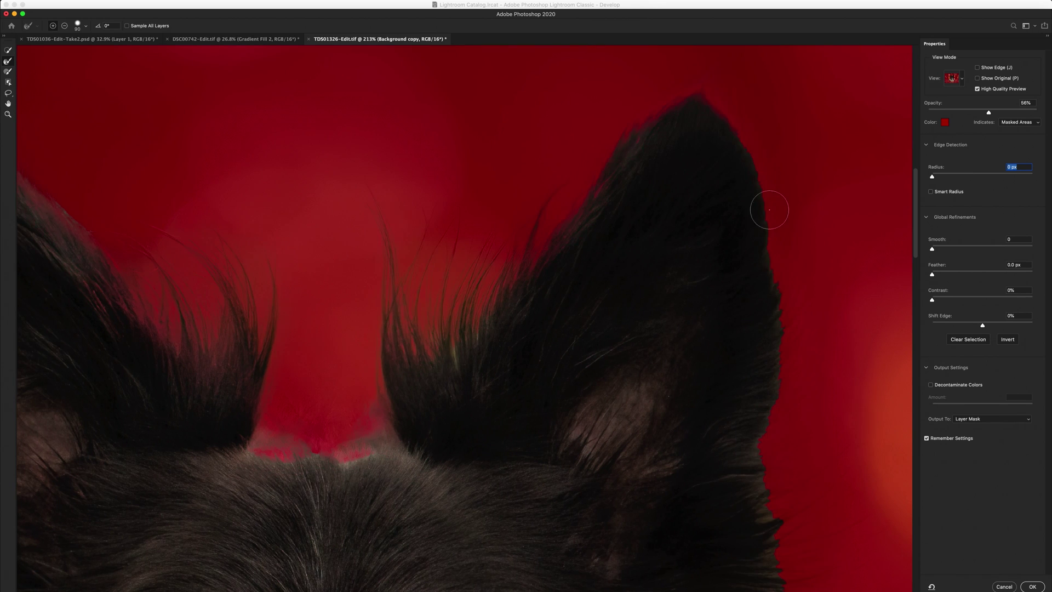
key("bracketright")
key("bracketright")
key("bracketright")
key("bracketright")
scroll(682, 451, "down", 20)
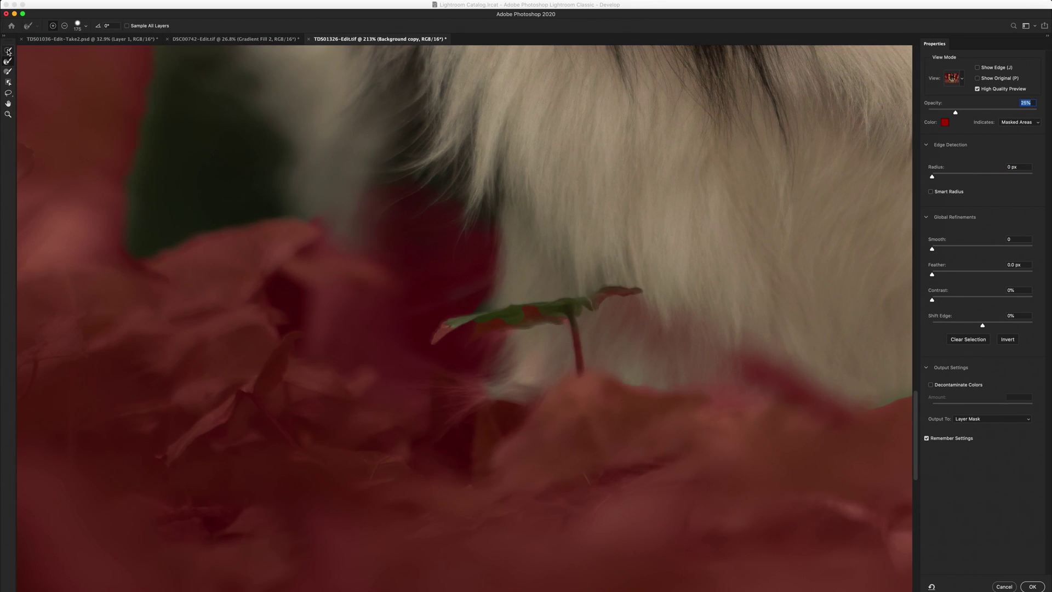
Add the leaf and stem by the chest using Quick Selection at size 125, then fit the image on screen
left_click(8, 50)
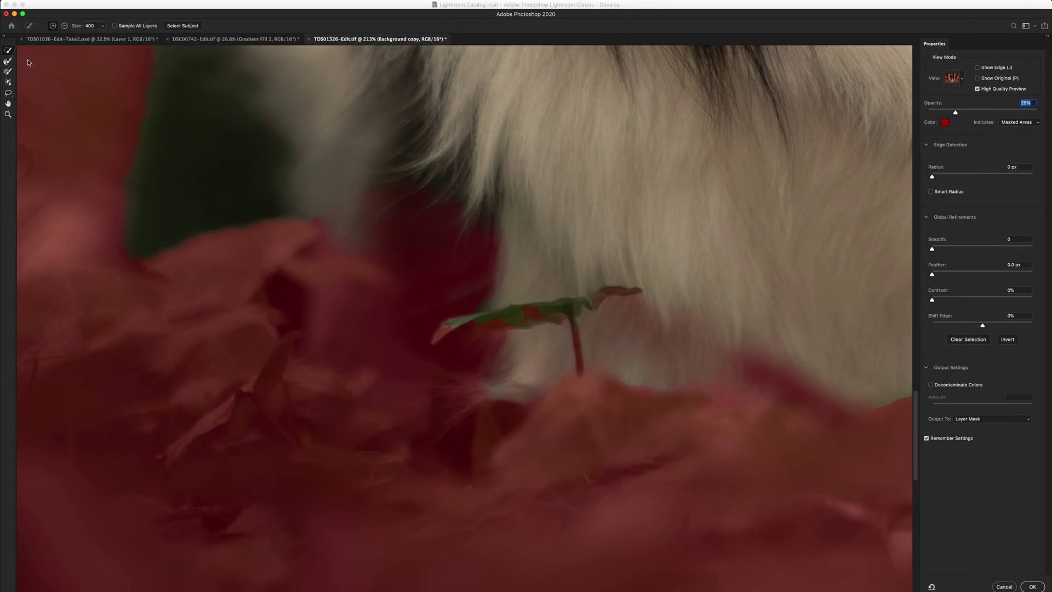
key("bracketleft")
key("bracketleft")
key("bracketleft")
key("bracketleft")
key("bracketleft")
key("bracketleft")
mouse_move(458, 200)
left_mouse_down()
mouse_move(353, 169)
mouse_move(482, 254)
mouse_move(453, 265)
left_mouse_up()
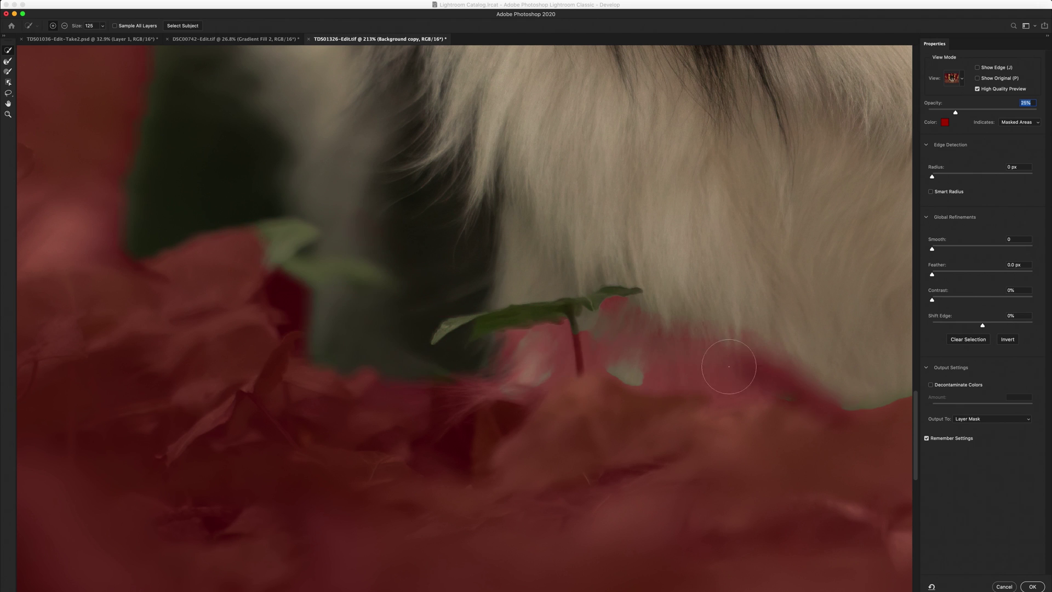
mouse_move(499, 234)
left_mouse_down()
mouse_move(475, 217)
mouse_move(355, 196)
left_mouse_up()
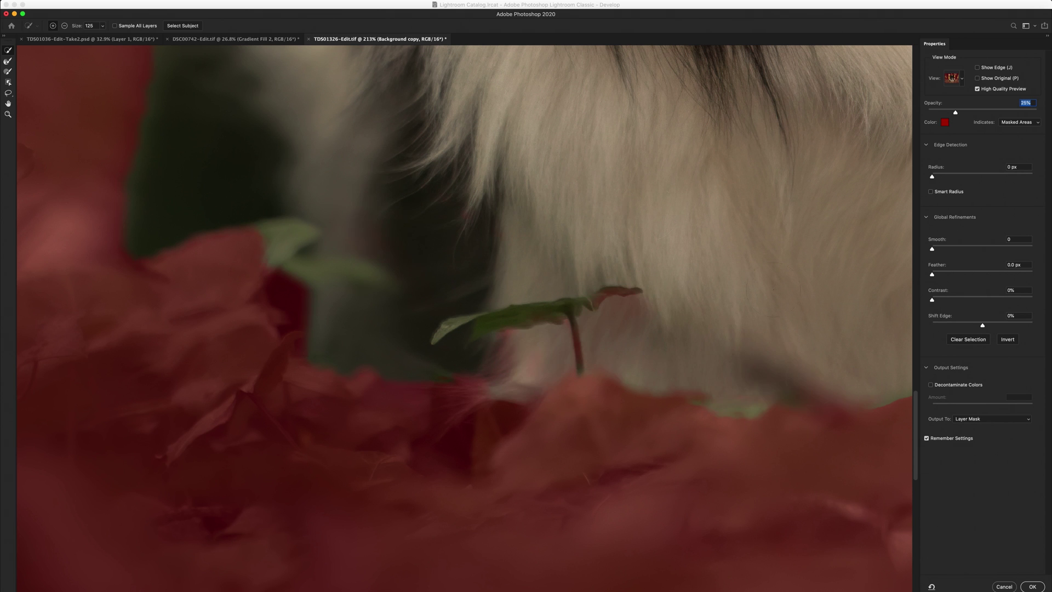
scroll(430, 218, "up", 5)
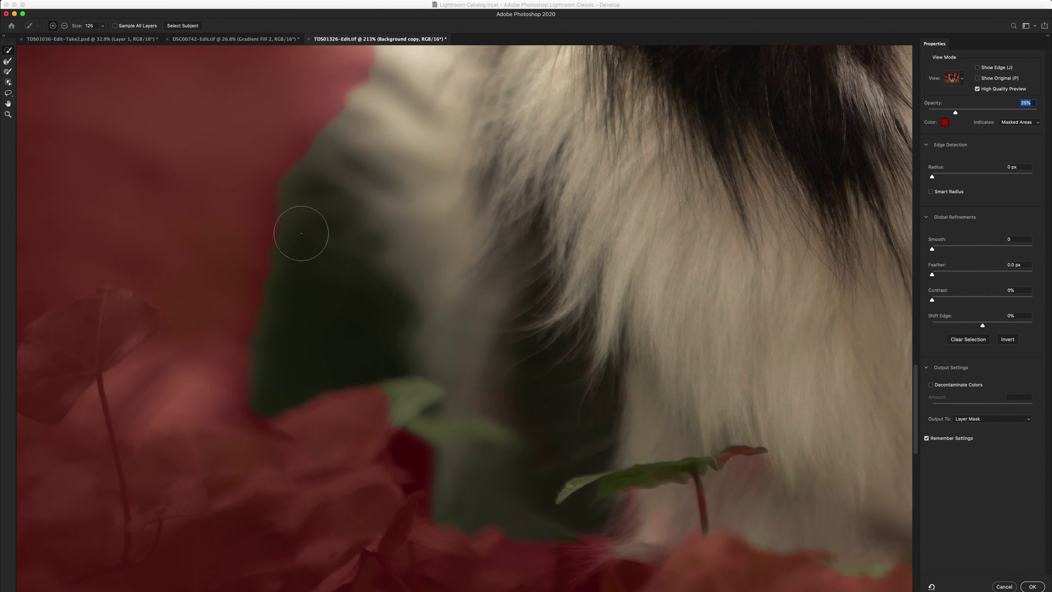
key("super+0")
Pick the Brush tool and set its size to about 233 px
key("r")
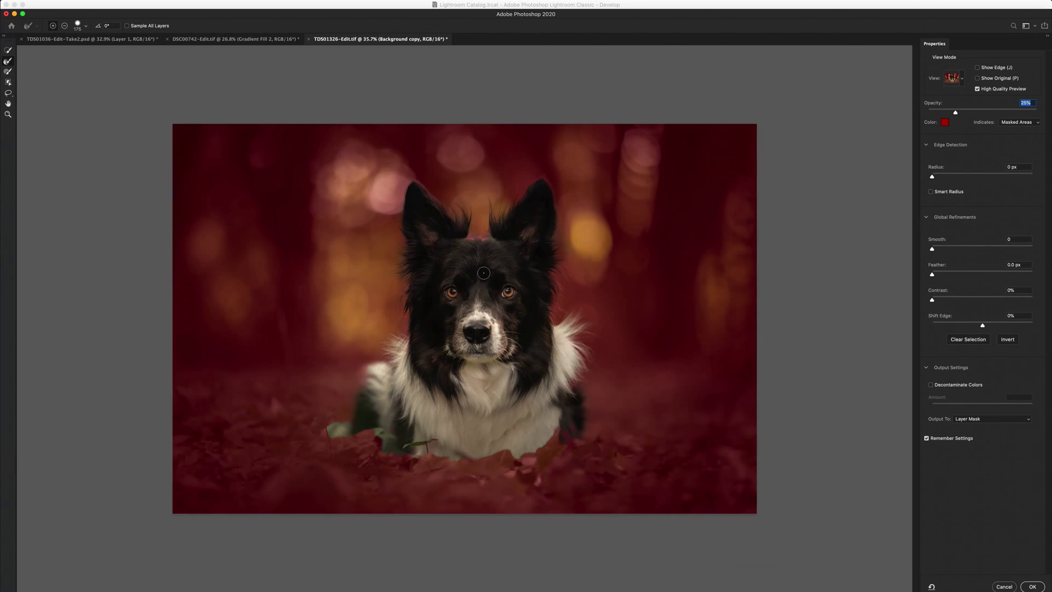
scroll(487, 227, "up", 3)
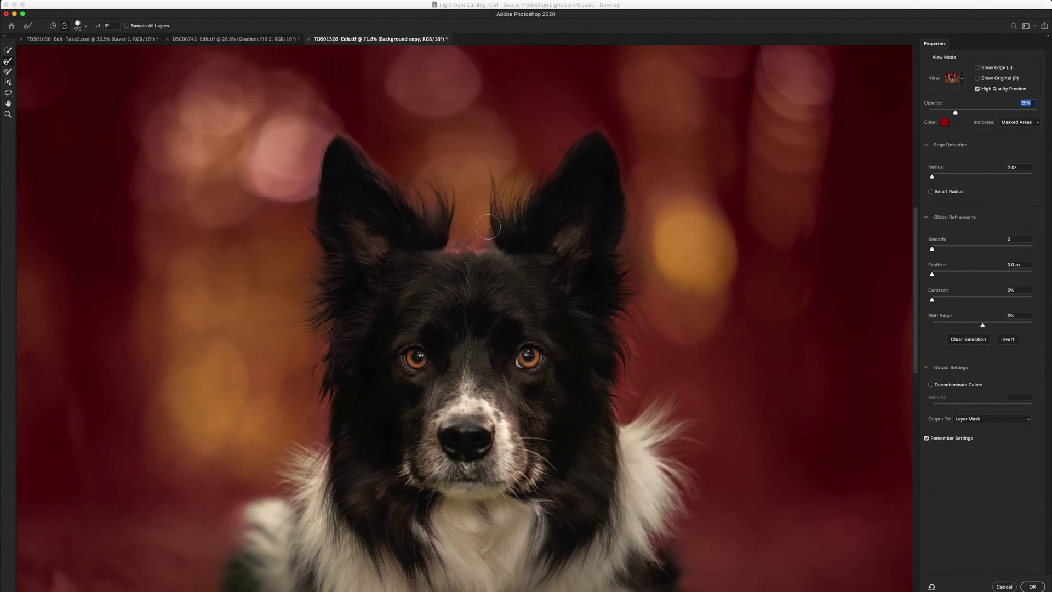
scroll(488, 226, "up", 5)
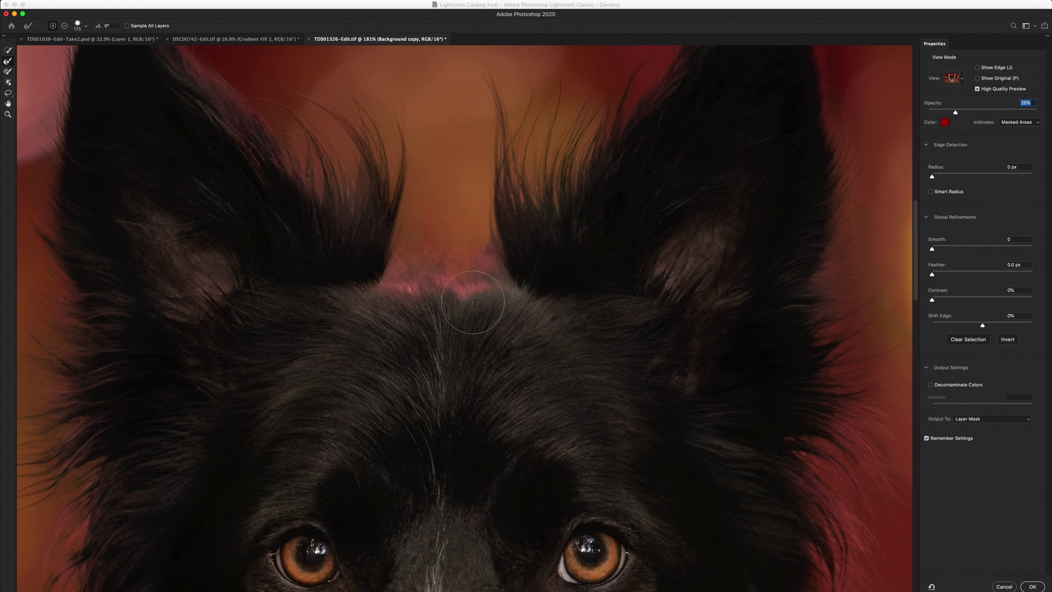
scroll(472, 302, "up", 2)
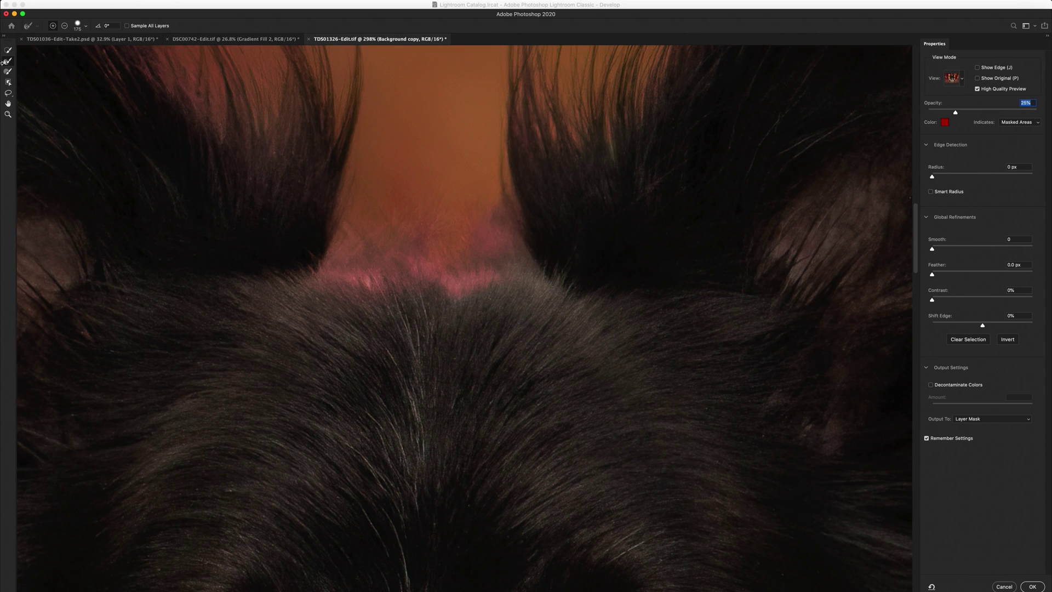
left_click(7, 72)
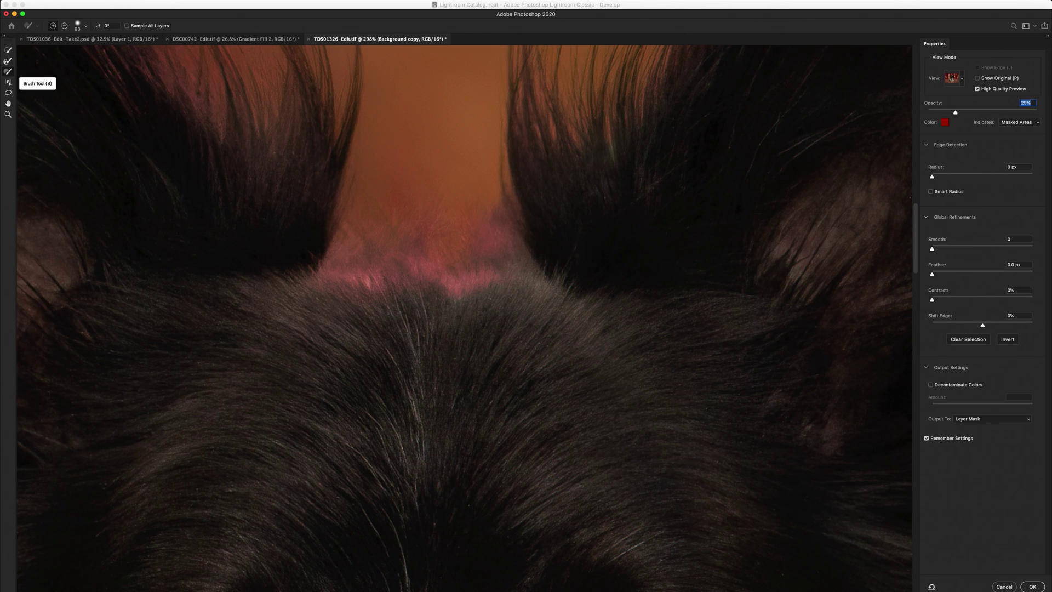
key("bracketleft")
key("bracketleft")
key("bracketleft")
key("bracketleft")
left_click(86, 26)
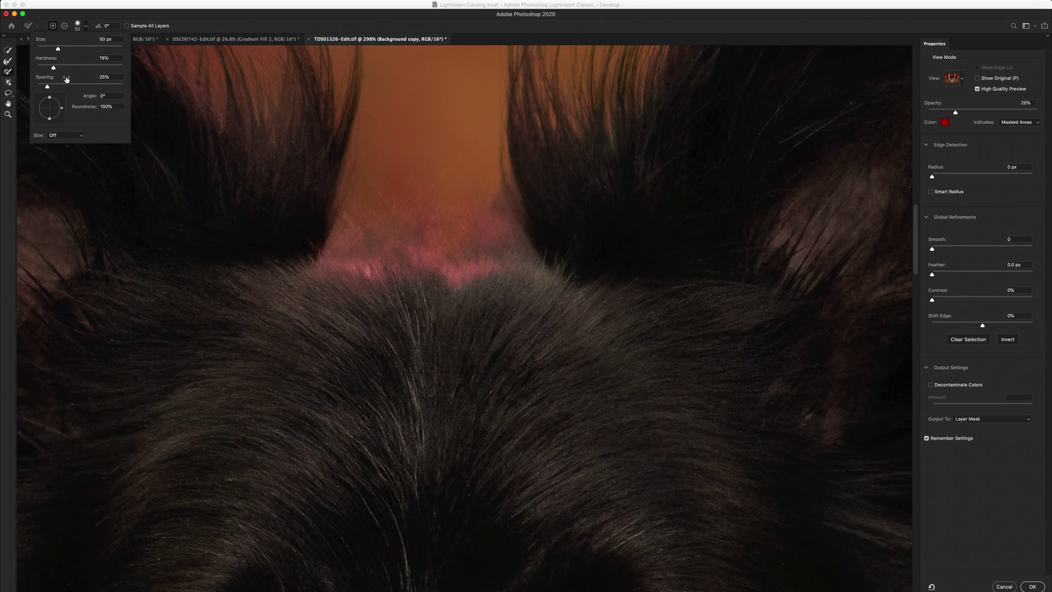
left_click(79, 26)
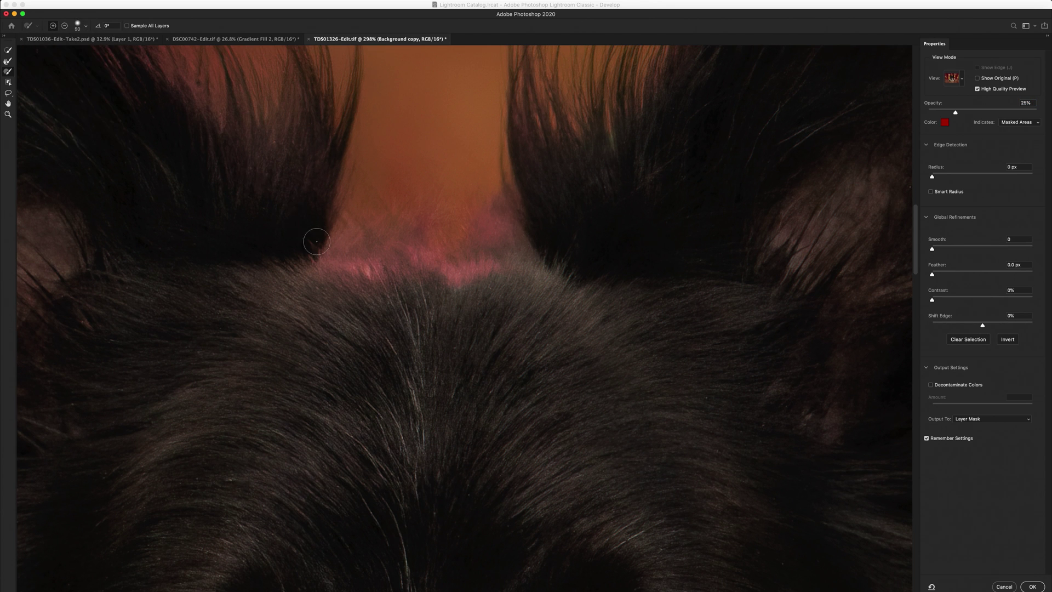
mouse_move(371, 310)
left_mouse_down()
mouse_move(381, 470)
mouse_move(352, 174)
mouse_move(364, 228)
mouse_move(360, 482)
mouse_move(364, 331)
mouse_move(481, 336)
mouse_move(176, 312)
mouse_move(439, 326)
mouse_move(312, 329)
mouse_move(261, 176)
mouse_move(280, 139)
mouse_move(211, 133)
left_mouse_up()
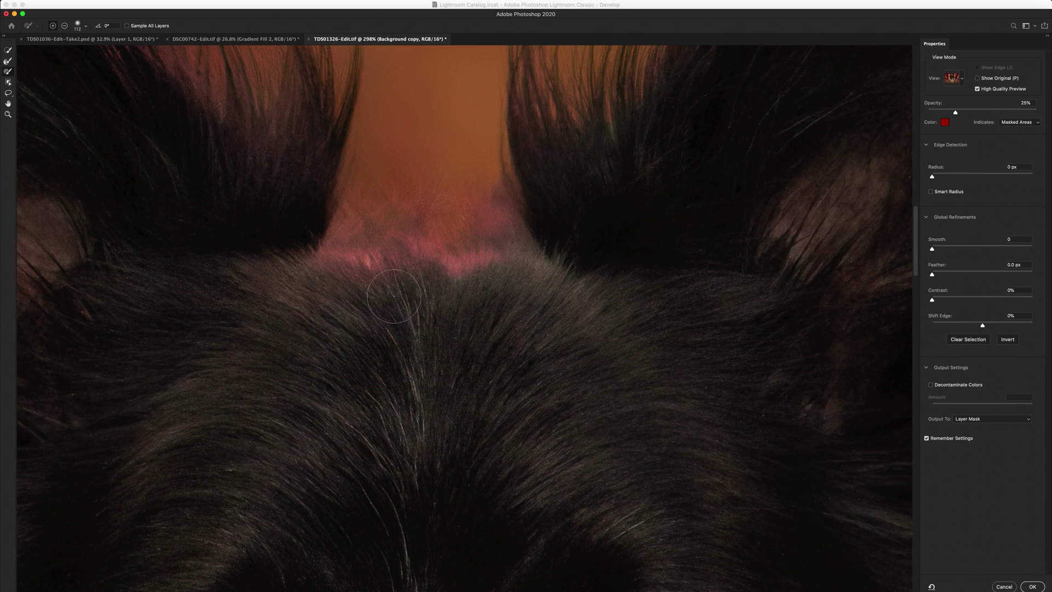
Paint the mask along the hairline between the ears
mouse_move(356, 277)
left_mouse_down()
mouse_move(342, 281)
mouse_move(506, 277)
left_mouse_up()
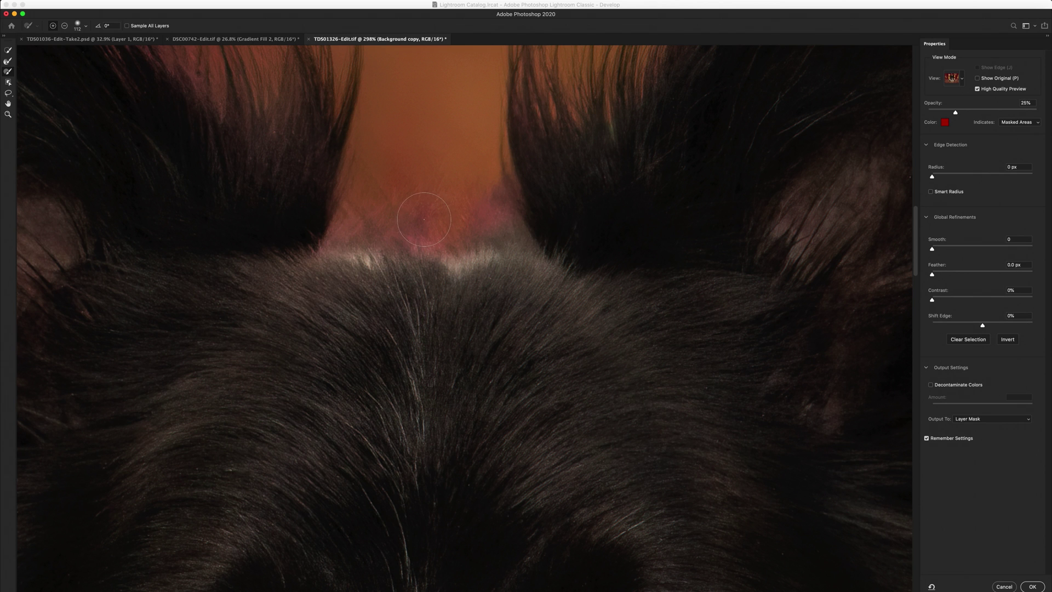
scroll(263, 225, "up", 4)
scroll(263, 226, "left", 2)
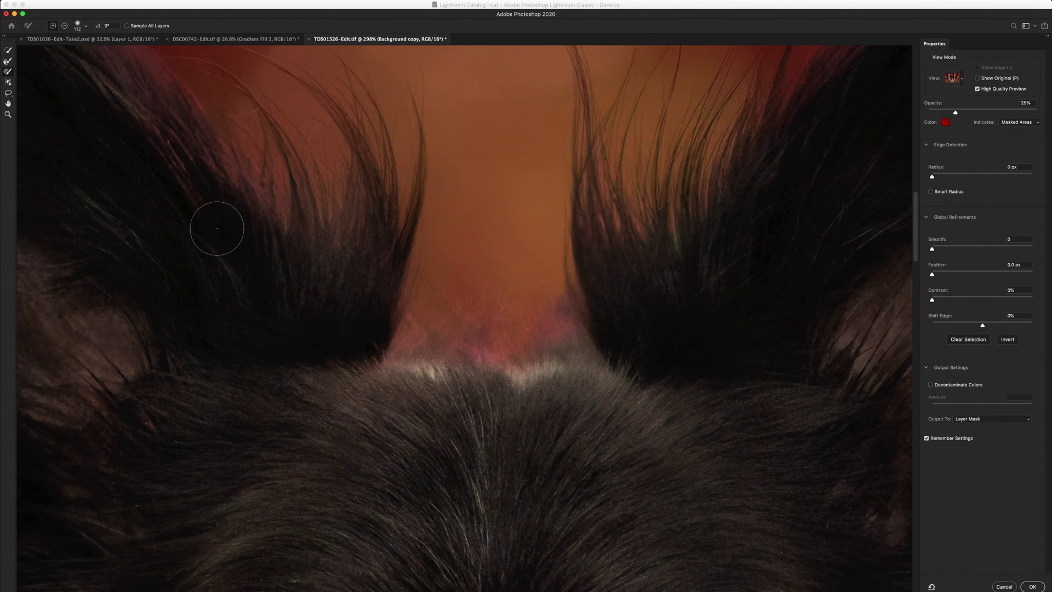
scroll(213, 233, "left", 3)
scroll(212, 233, "up", 1)
scroll(213, 234, "left", 2)
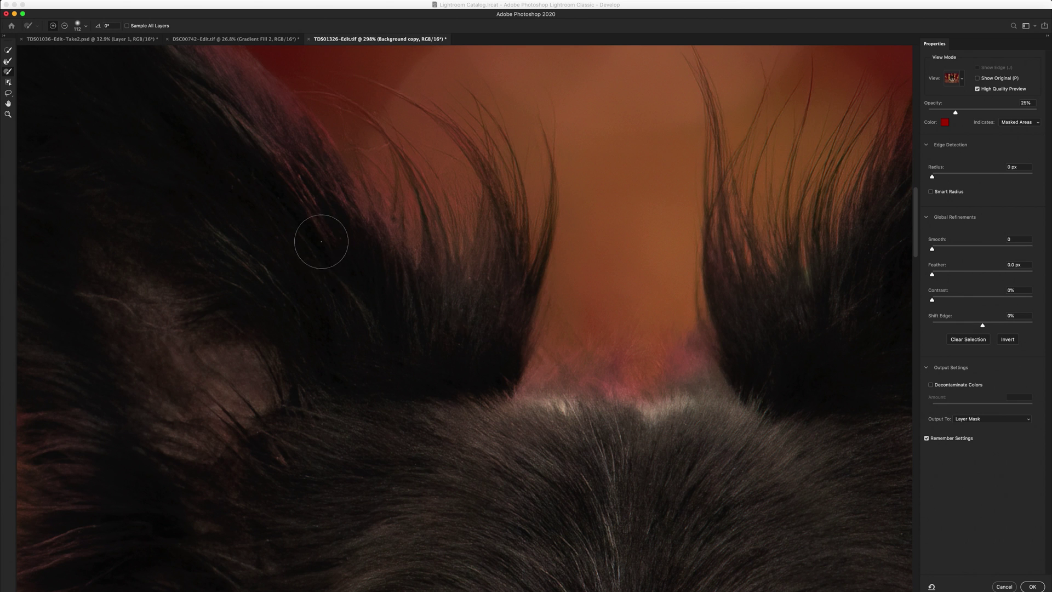
scroll(231, 110, "left", 4)
scroll(230, 110, "up", 2)
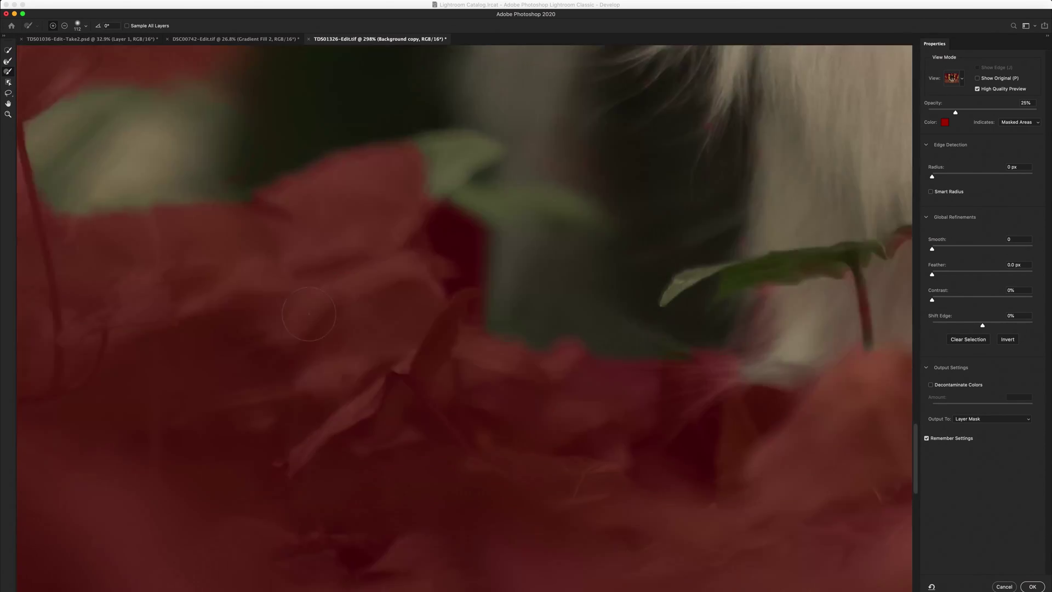
scroll(497, 474, "right", 5)
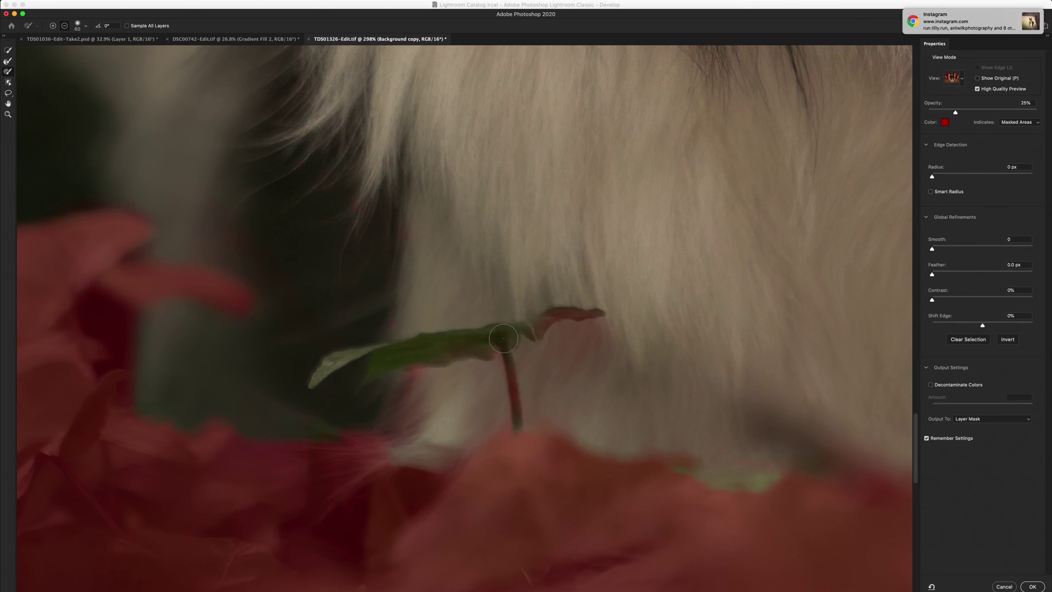
Refine the mask edge along the white fur above the red flowers
mouse_move(496, 475)
left_mouse_down()
mouse_move(534, 490)
mouse_move(608, 493)
mouse_move(640, 472)
mouse_move(707, 491)
left_mouse_up()
scroll(708, 491, "right", 5)
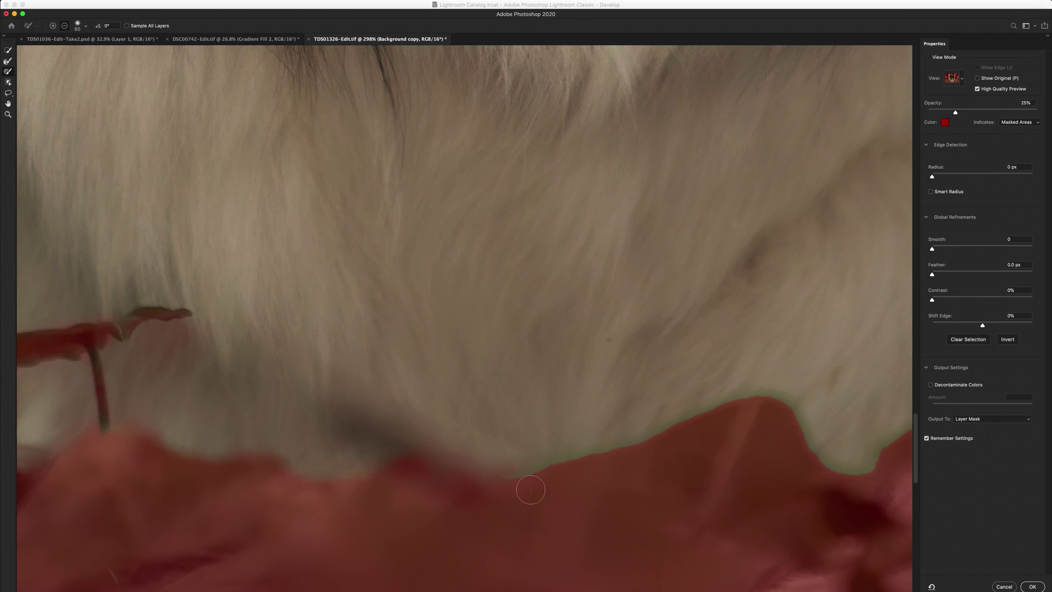
mouse_move(625, 459)
left_mouse_down()
mouse_move(767, 410)
mouse_move(828, 472)
mouse_move(876, 476)
mouse_move(780, 519)
left_mouse_up()
scroll(780, 519, "down", 3)
scroll(747, 419, "down", 10)
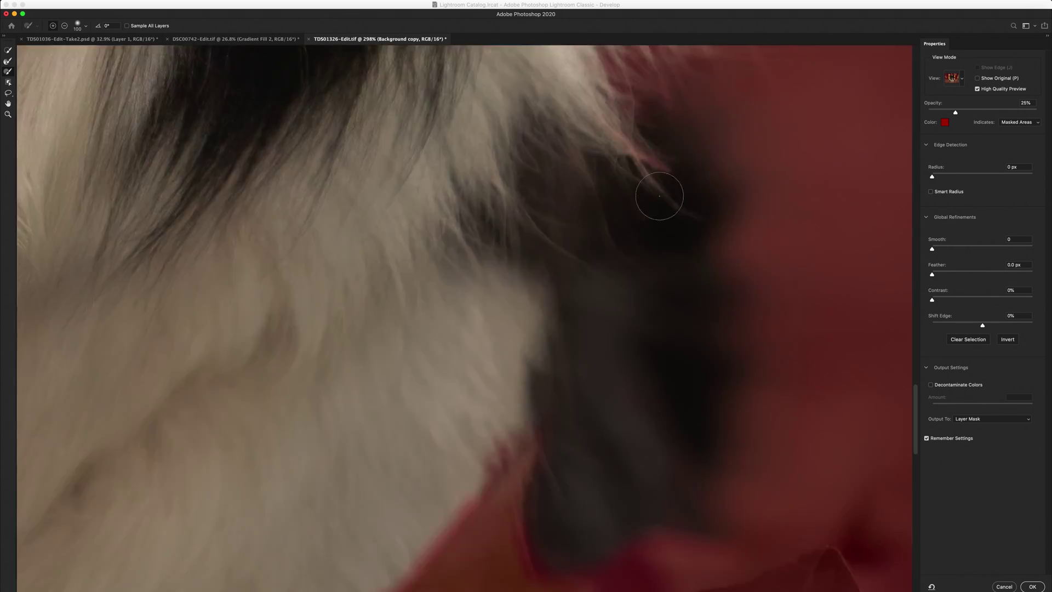
scroll(680, 187, "down", 8)
key("bracketright")
key("bracketright")
key("bracketright")
key("bracketright")
scroll(401, 325, "up", 2)
scroll(401, 325, "down", 3)
Raise the overlay opacity to 100% to judge the mask, then lower it again
scroll(603, 302, "left", 5)
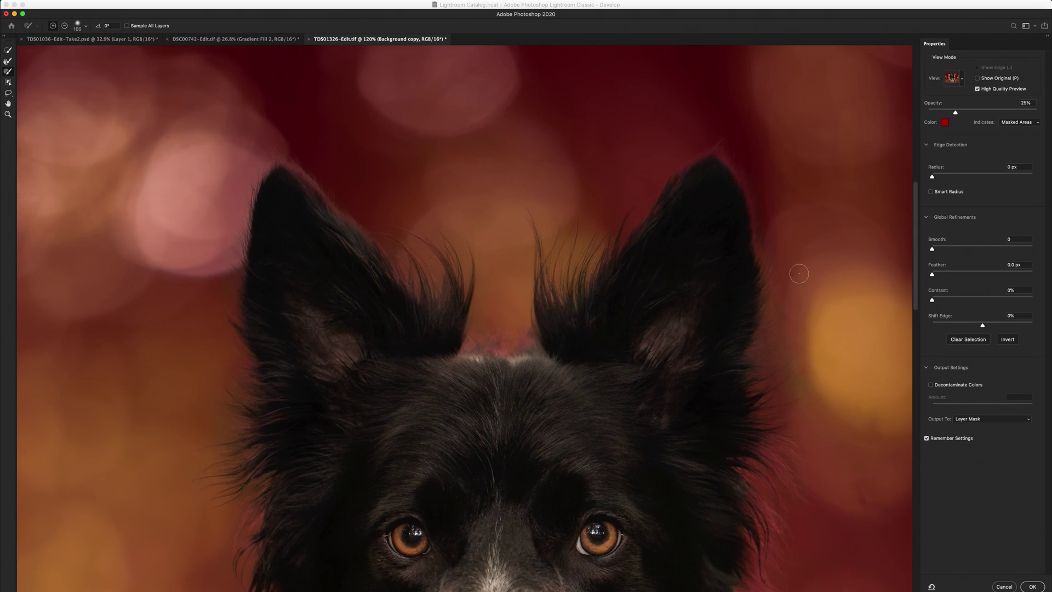
left_click_drag(1014, 112, 1051, 114)
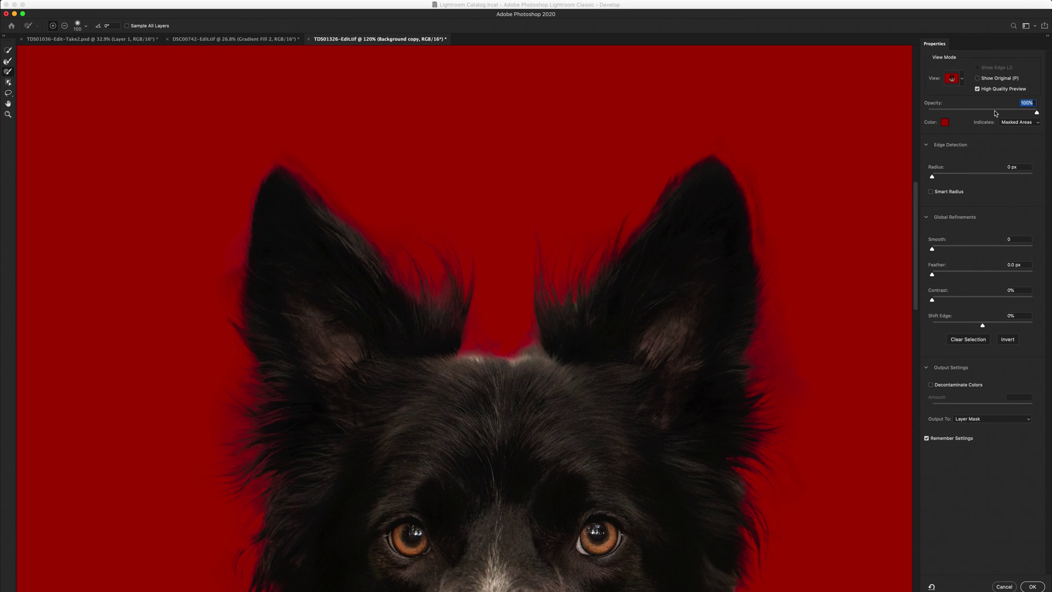
mouse_move(996, 113)
left_mouse_down()
mouse_move(973, 113)
mouse_move(991, 114)
left_mouse_up()
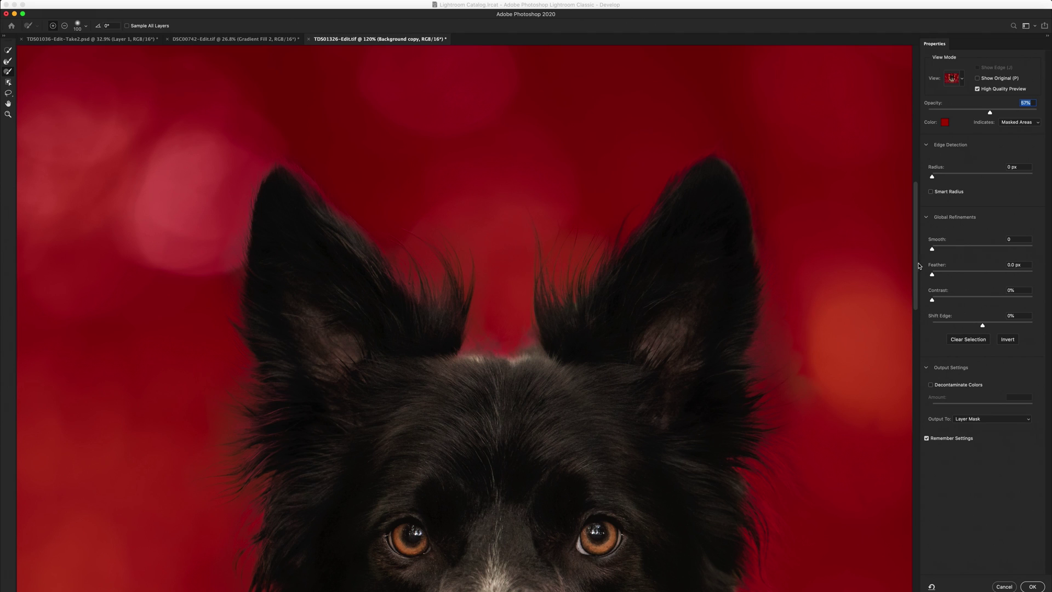
Set Global Refinements to Feather 1.4 px, Contrast 7% and Shift Edge -13%
left_click_drag(933, 274, 937, 274)
left_click_drag(943, 301, 978, 301)
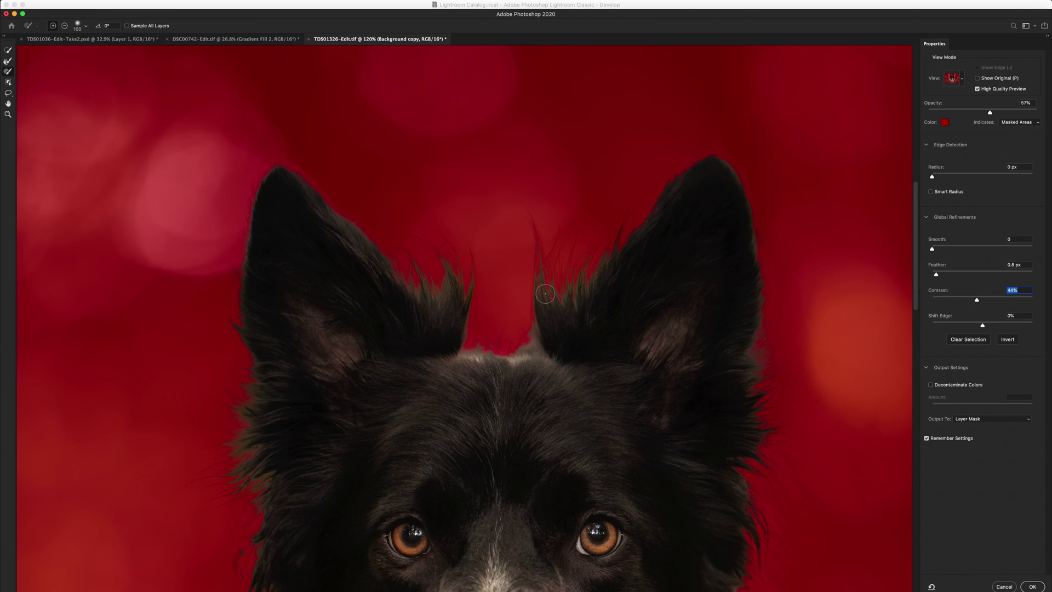
left_click(961, 300)
left_click_drag(960, 300, 939, 276)
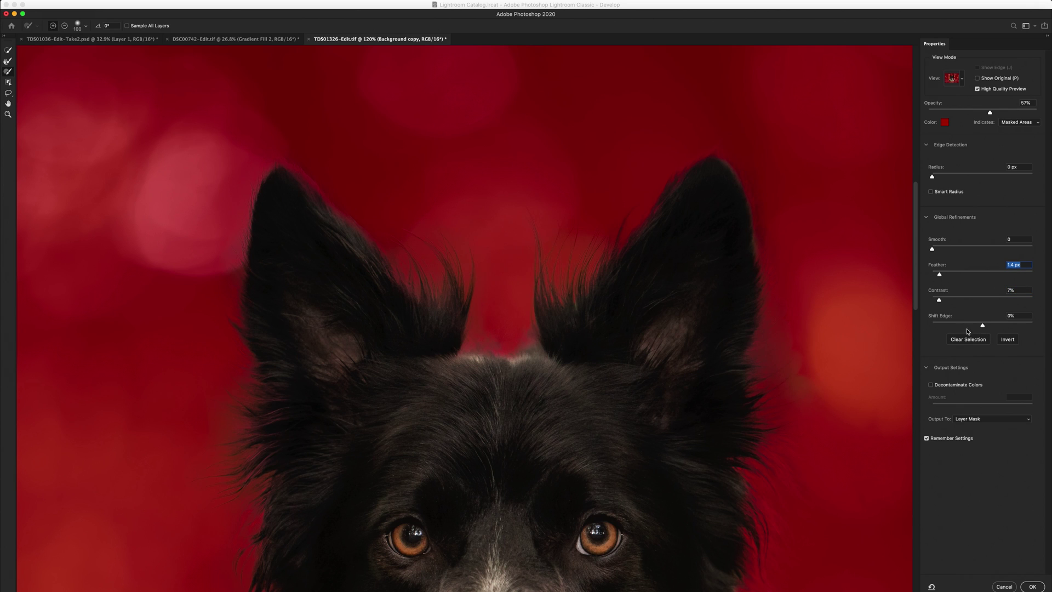
left_click_drag(983, 327, 999, 327)
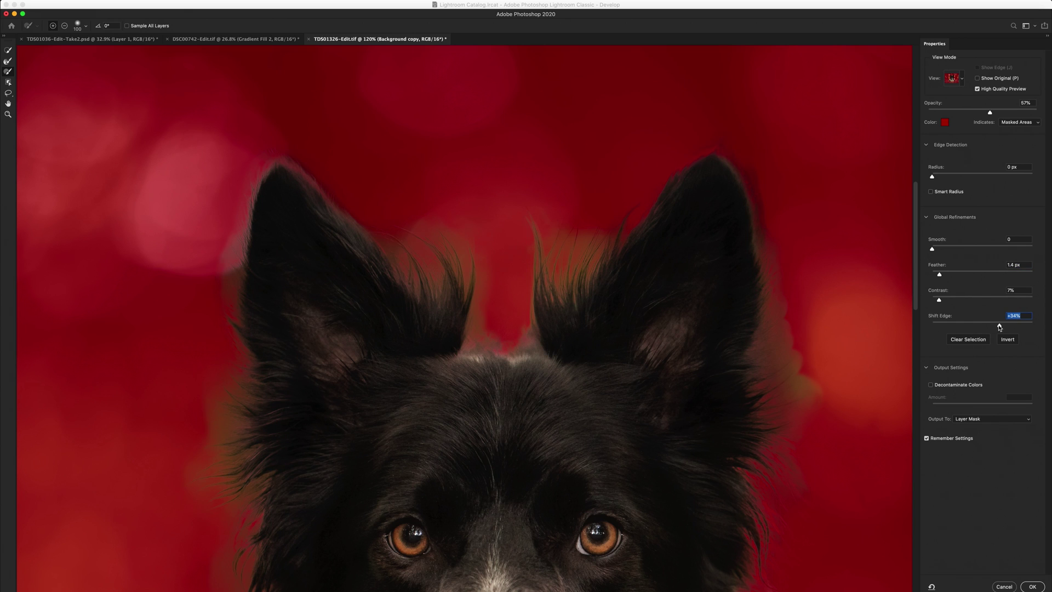
left_click_drag(1000, 327, 976, 328)
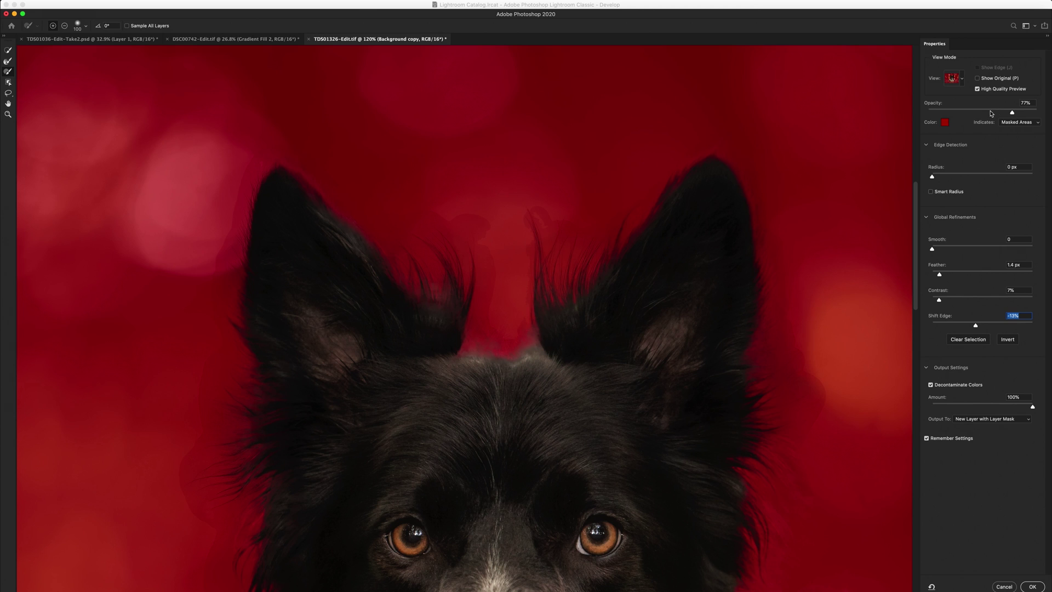
Set the overlay opacity to 36% and toggle Decontaminate Colors
left_click(973, 113)
left_click(968, 113)
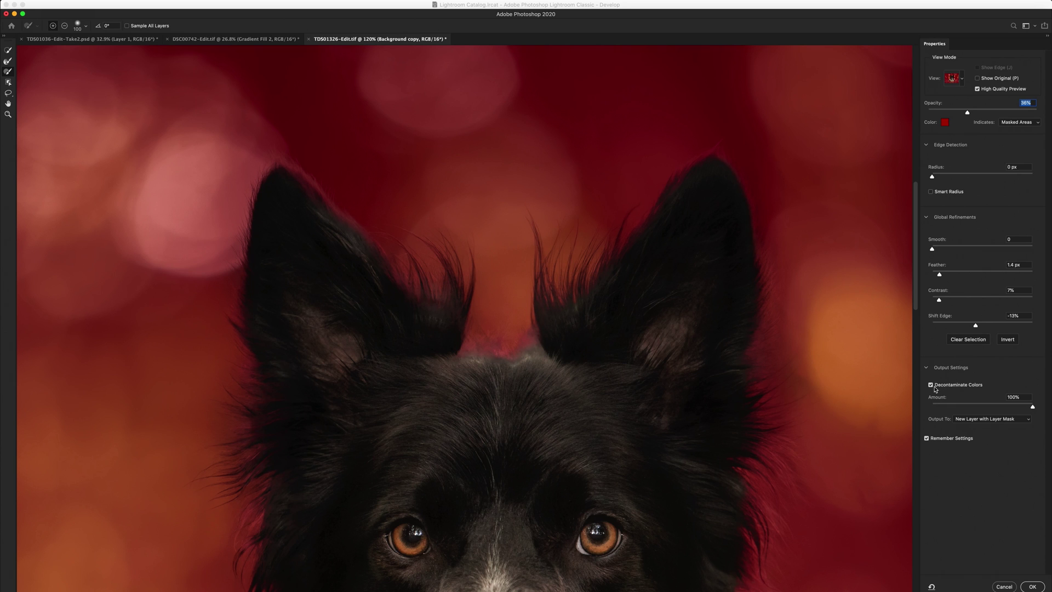
left_click(959, 385)
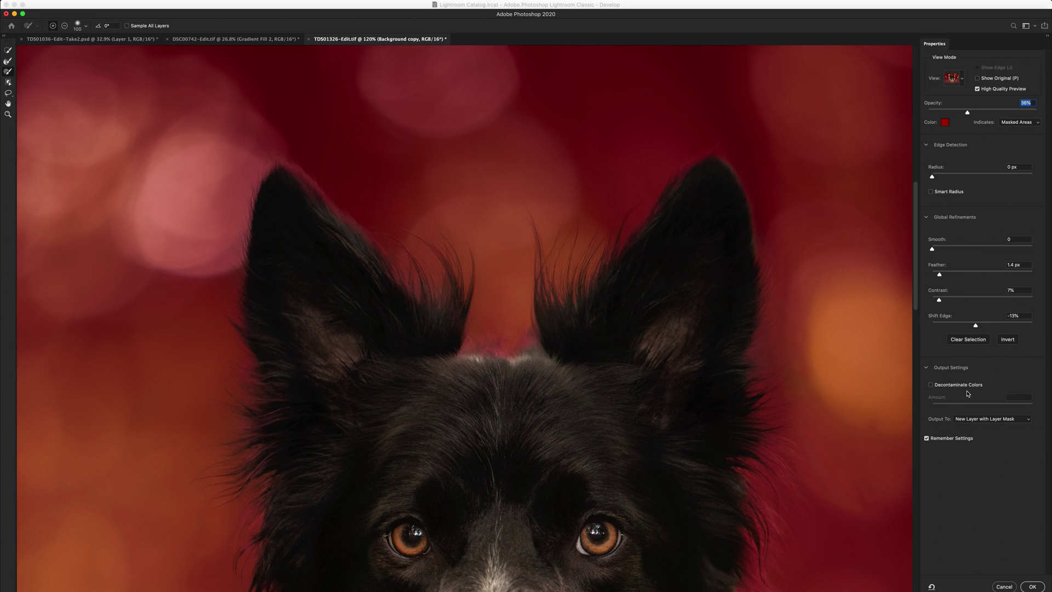
left_click(931, 385)
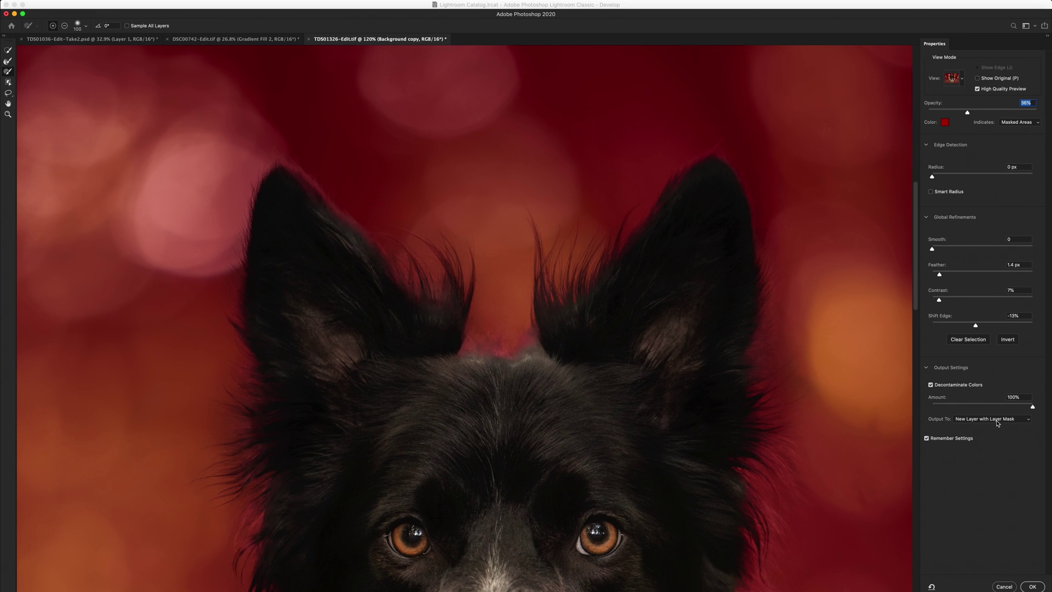
Turn off Decontaminate Colors, output to Layer Mask, and apply with OK
left_click(989, 419)
left_click(991, 405)
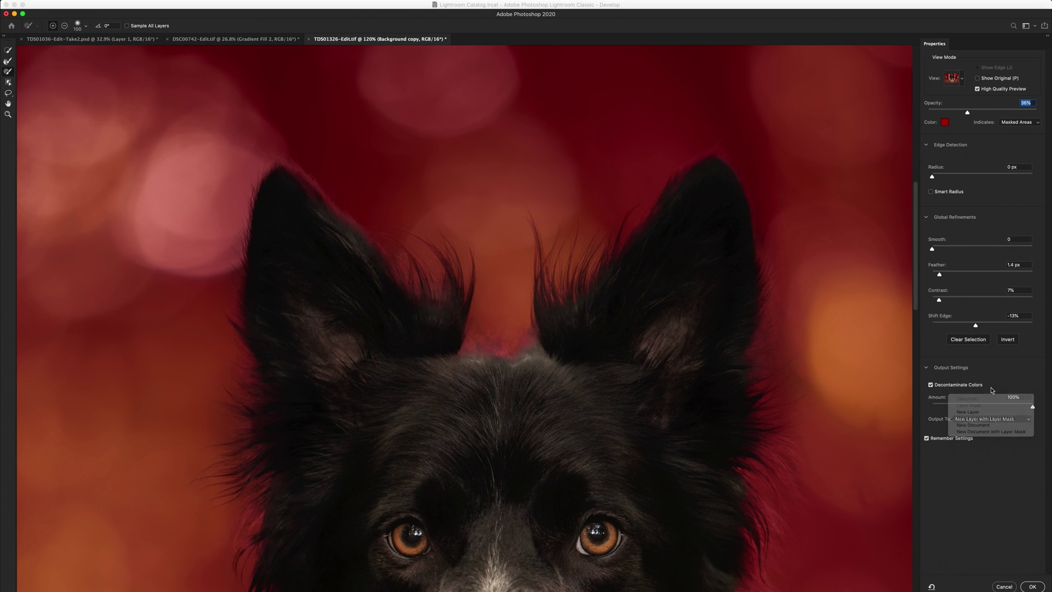
left_click(985, 420)
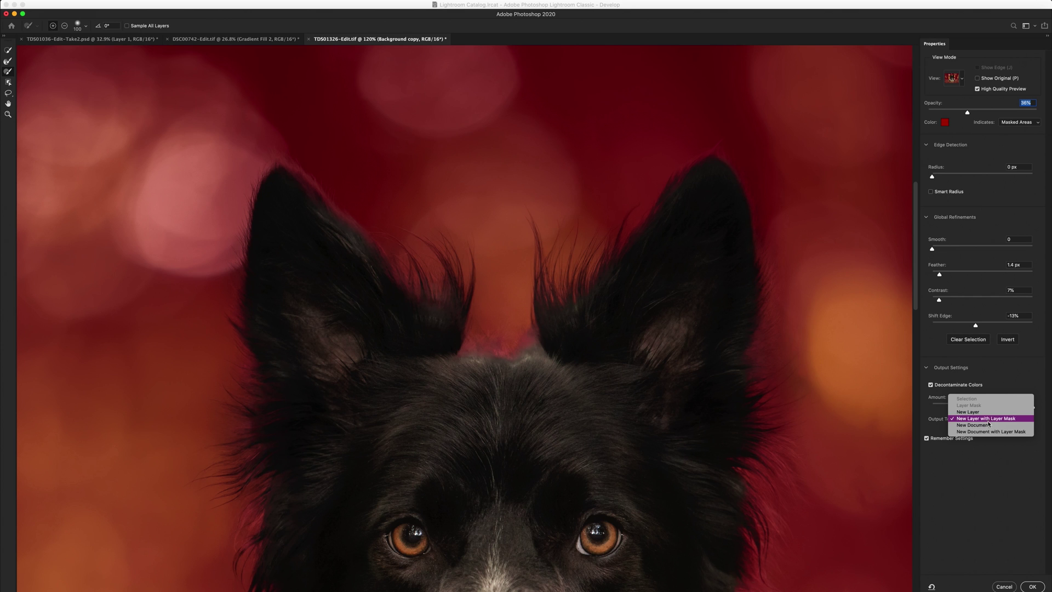
left_click(932, 384)
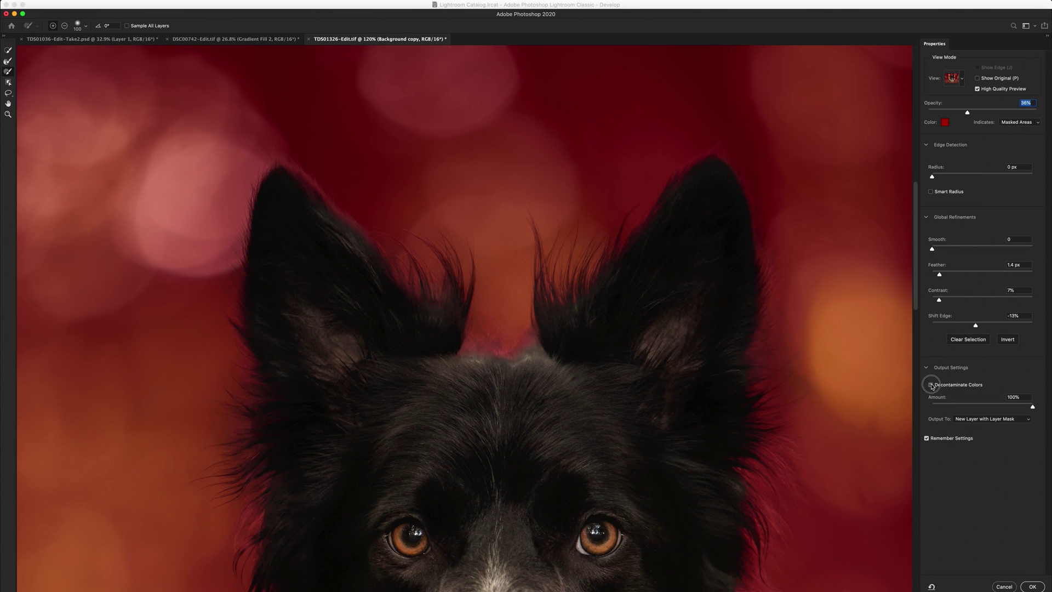
left_click(989, 419)
left_click(1005, 457)
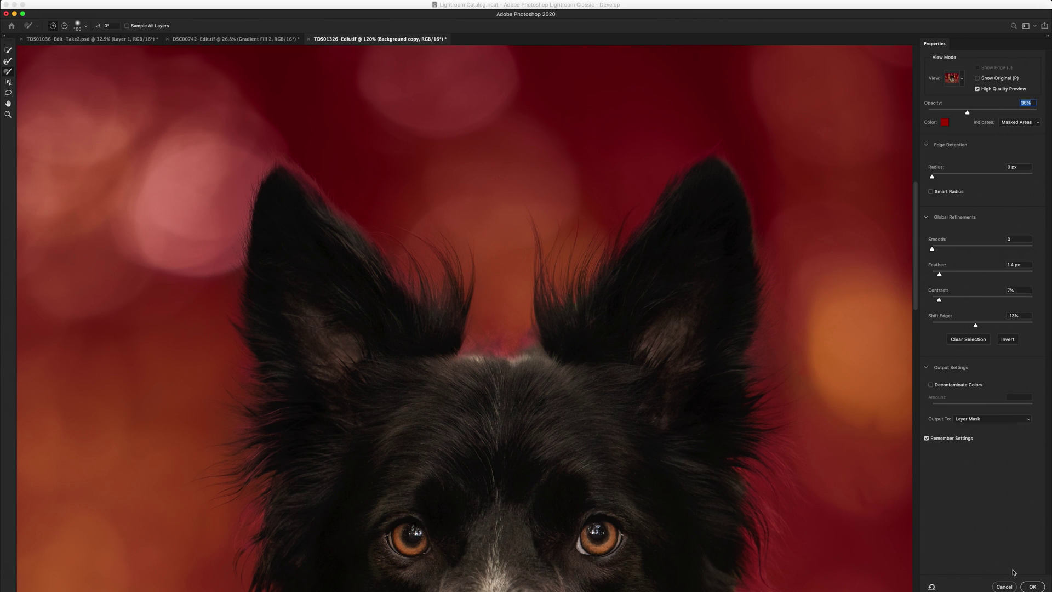
left_click(1033, 586)
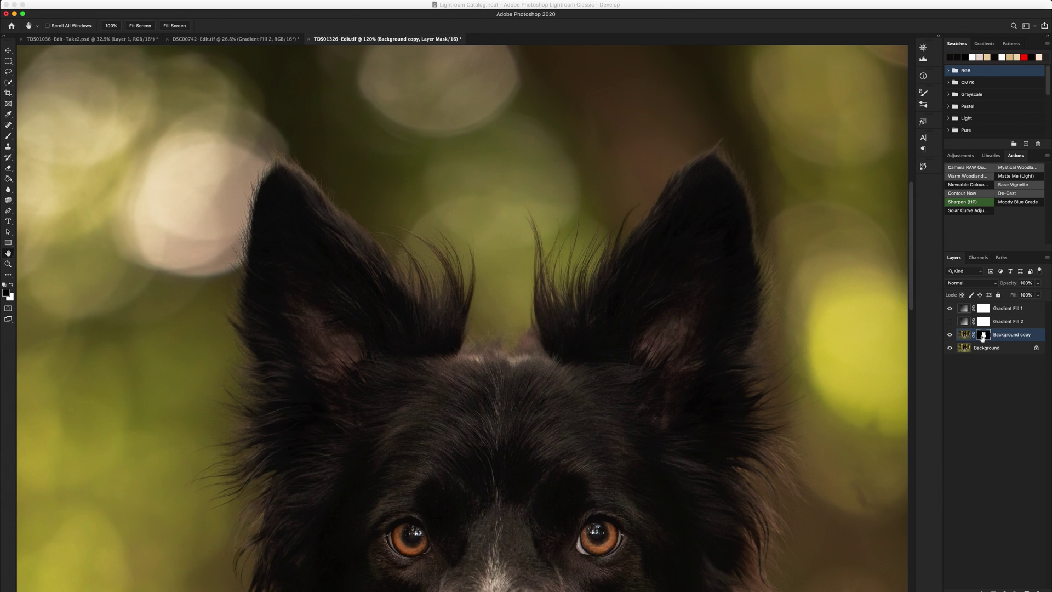
Copy the dog mask onto Gradient Fill 2, replacing its mask, and show that layer
left_click_drag(985, 337, 985, 325)
left_click(583, 183)
left_click(949, 322)
Zoom to about 208% on the fur edge beside the dog's head
scroll(509, 419, "down", 5)
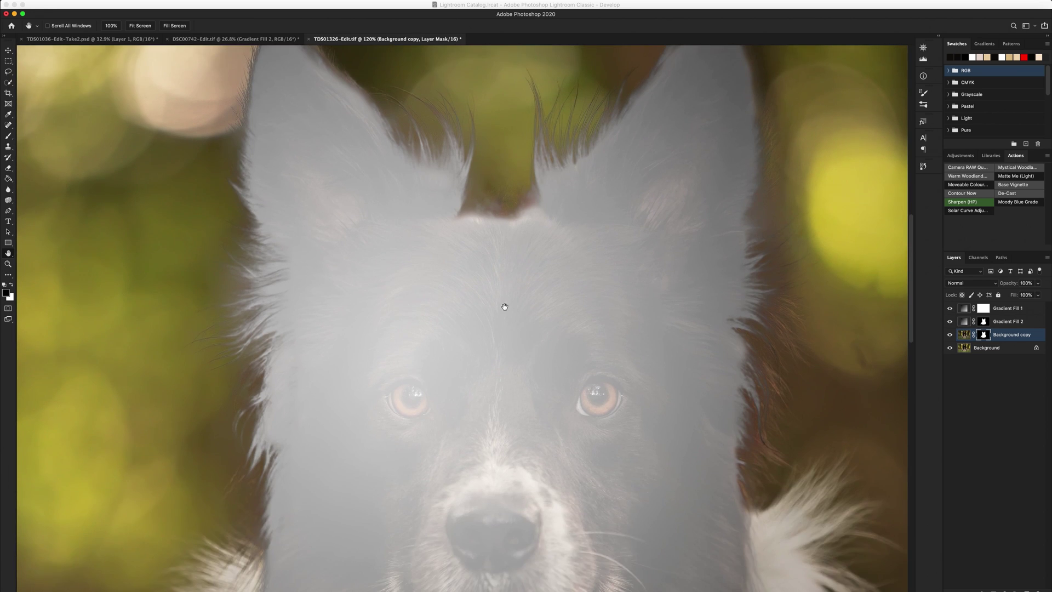
scroll(505, 307, "up", 3)
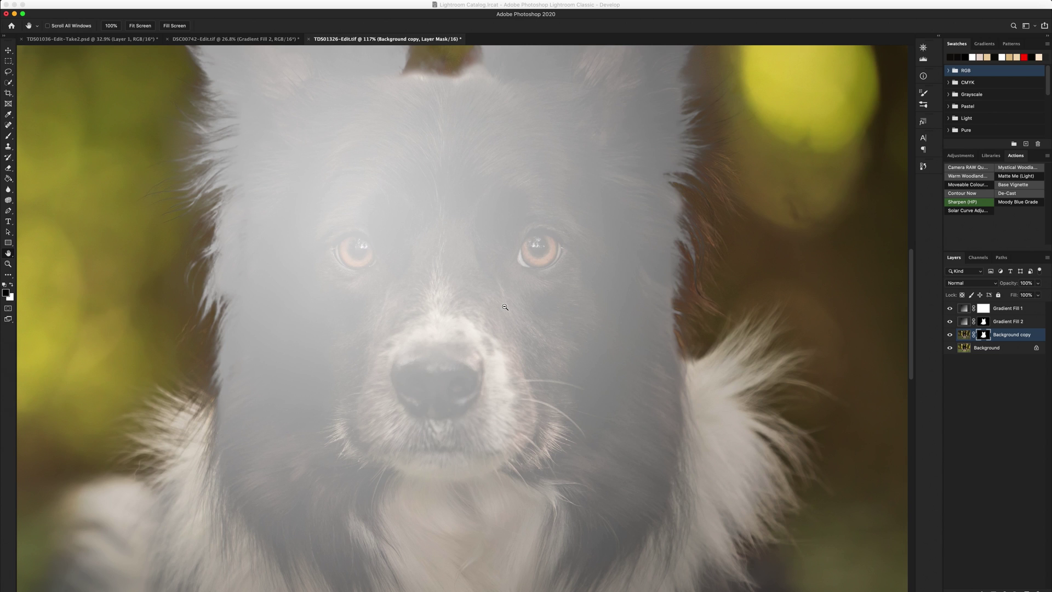
scroll(505, 307, "down", 2)
scroll(505, 308, "up", 1)
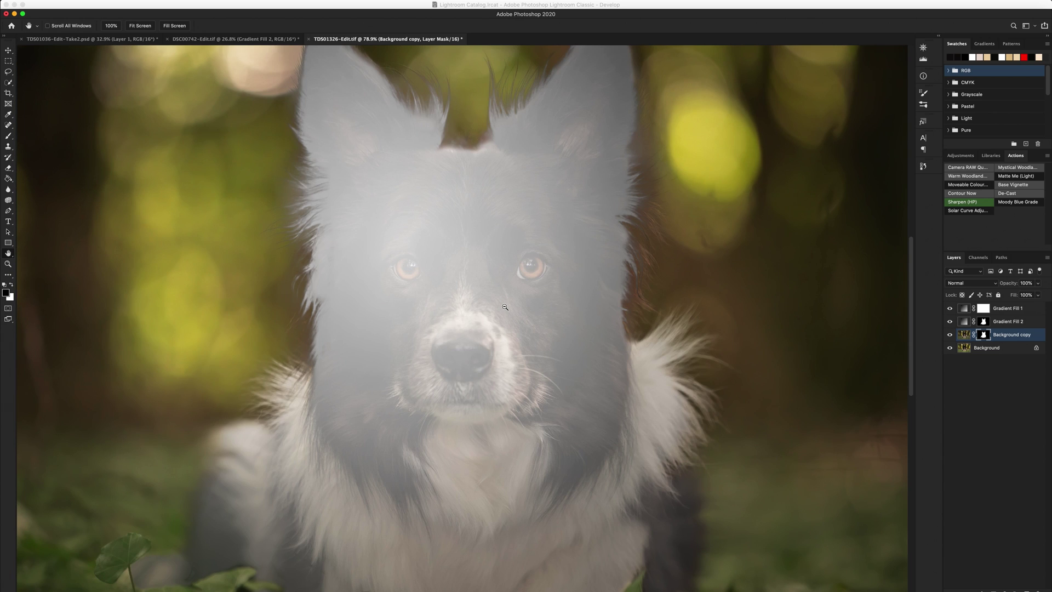
scroll(505, 308, "up", 3)
scroll(421, 281, "down", 3)
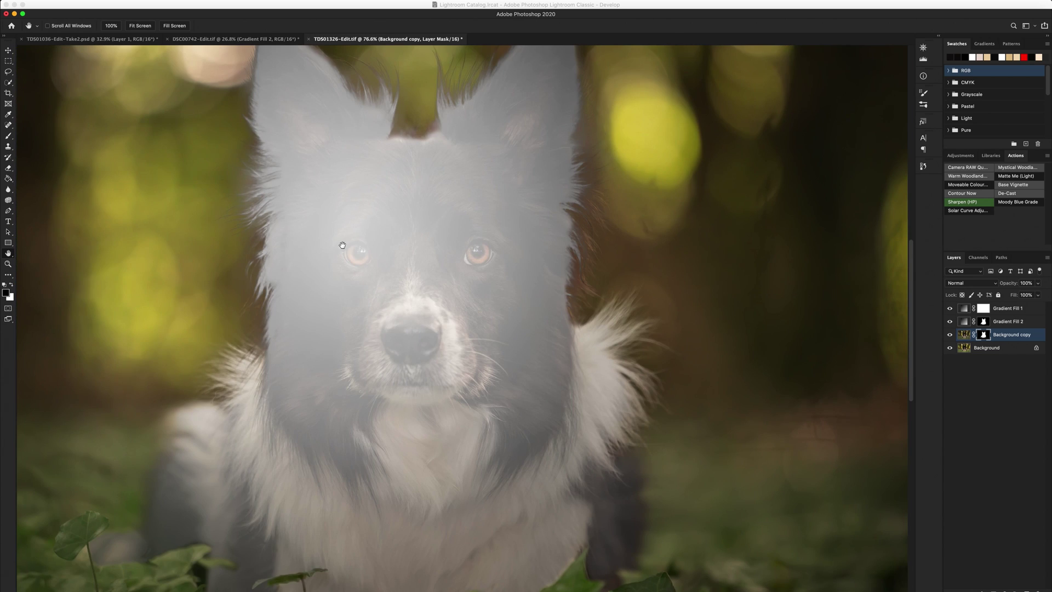
scroll(343, 243, "left", 3)
scroll(346, 245, "up", 3)
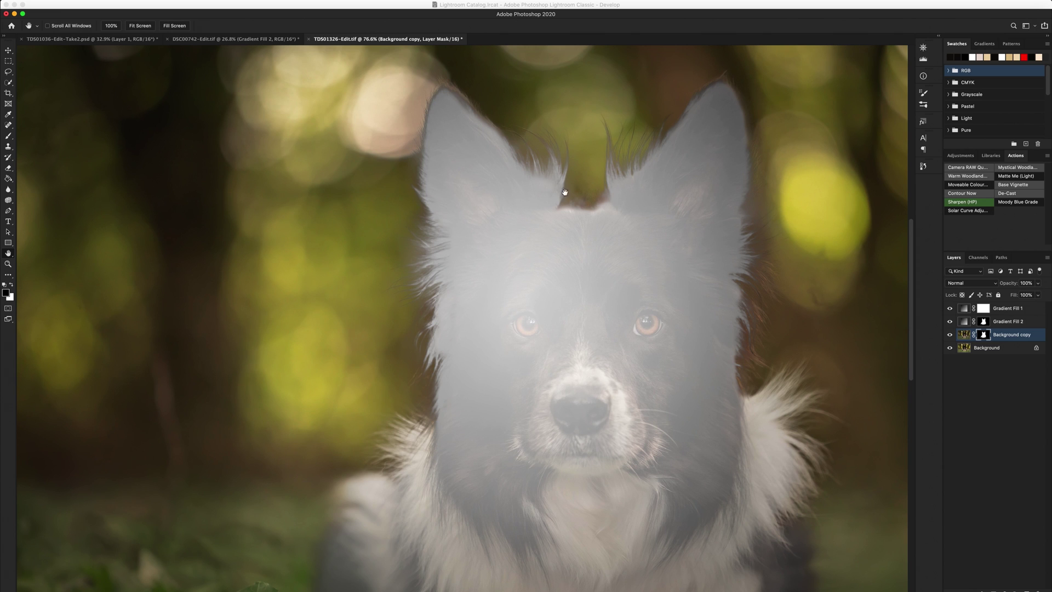
scroll(472, 286, "left", 3)
scroll(489, 249, "up", 3)
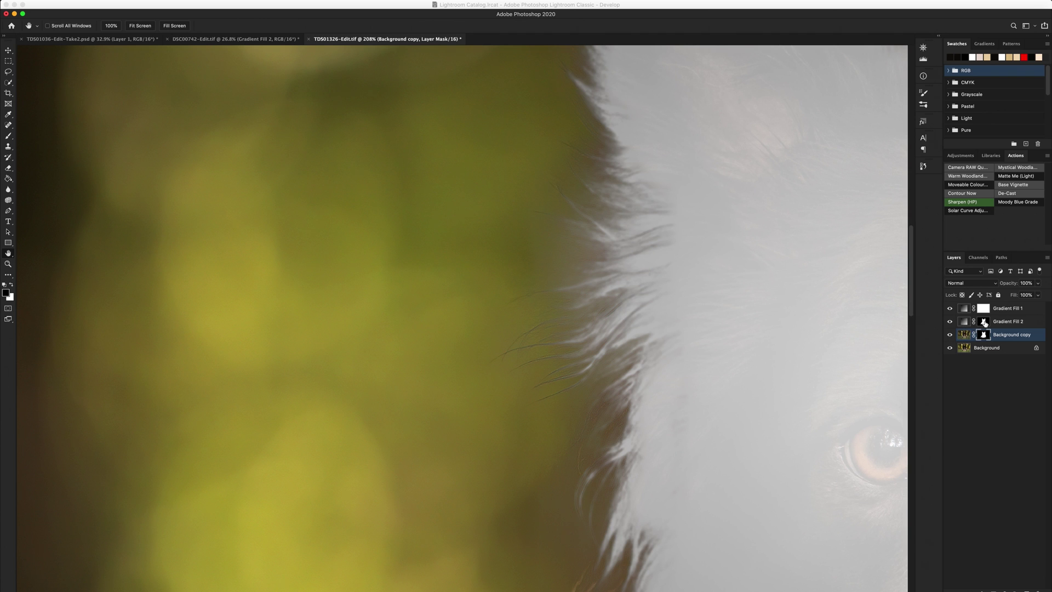
Show the Gradient Fill 2 mask alone and set an Overlay-mode brush at size 175, 30% opacity
left_click(984, 321, "alt")
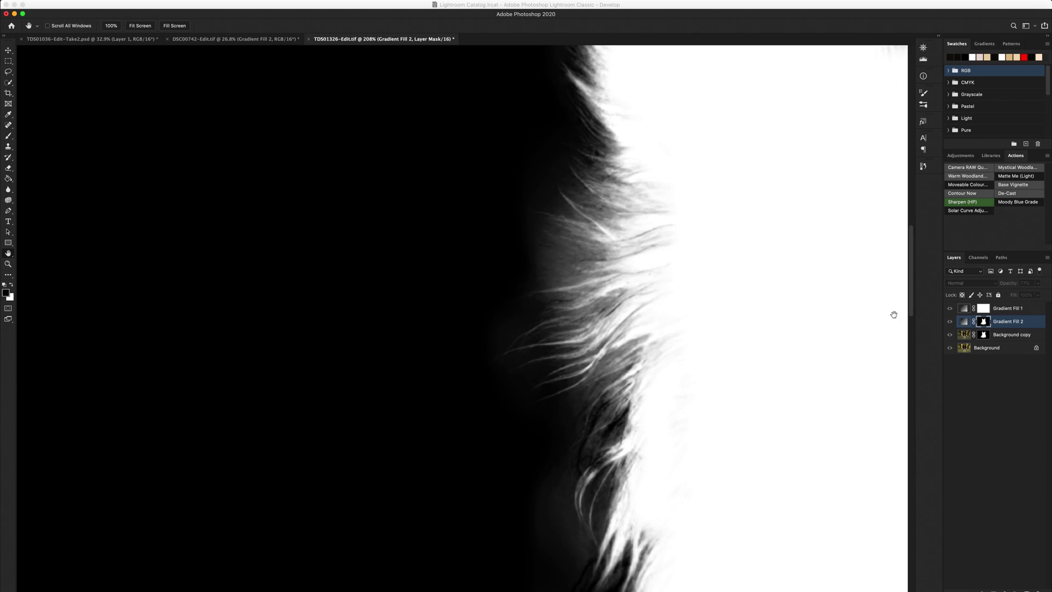
scroll(641, 321, "down", 5)
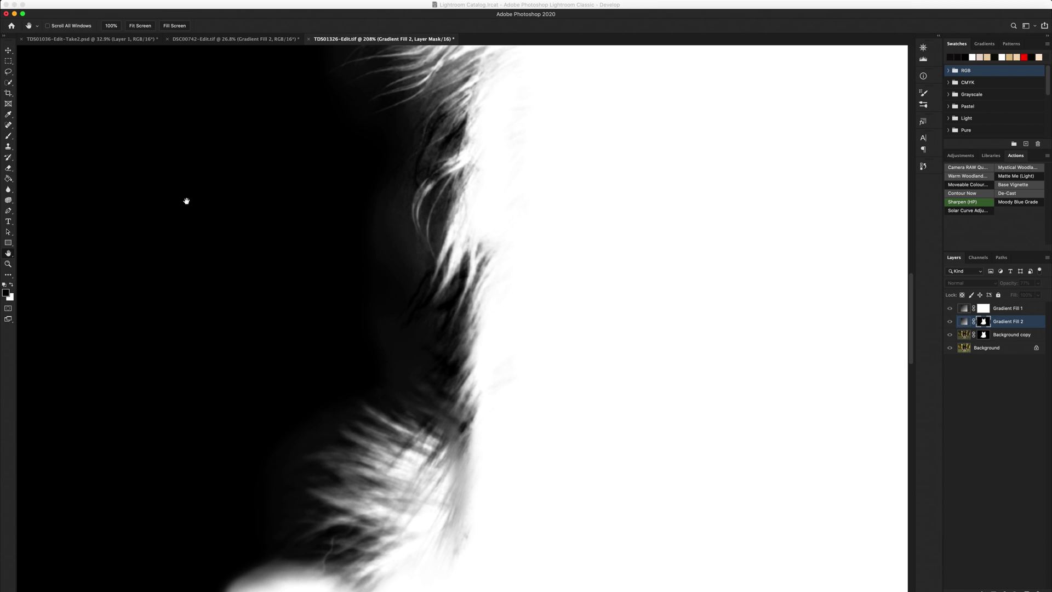
left_click(10, 139)
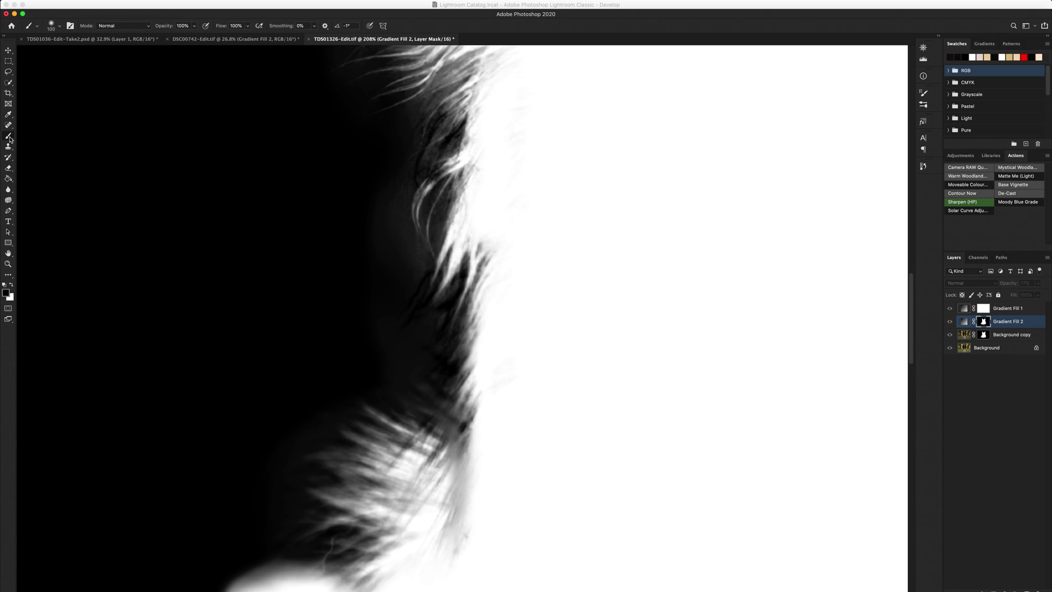
left_click(143, 28)
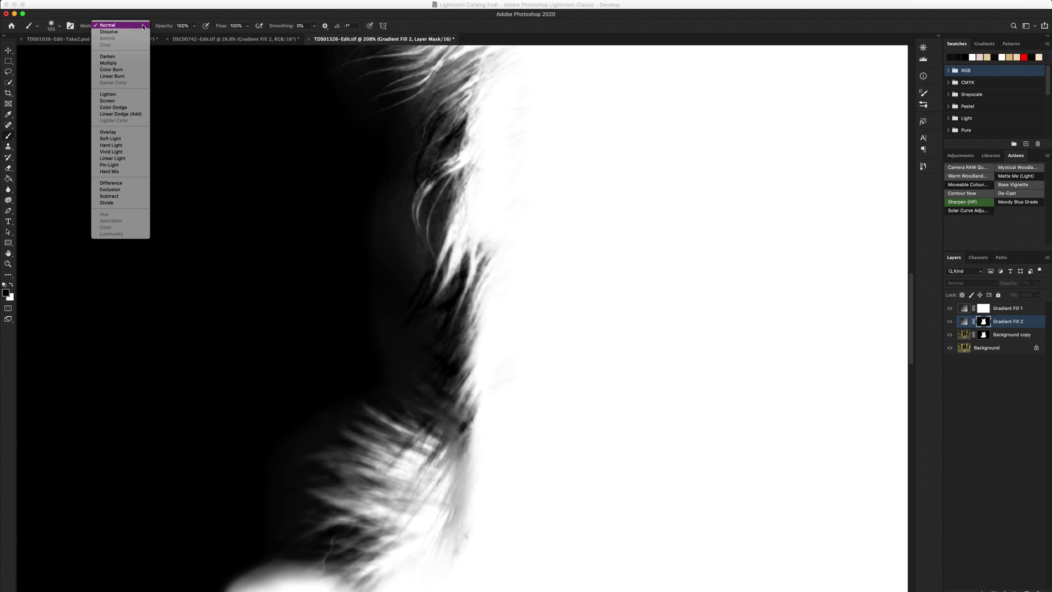
left_click(131, 134)
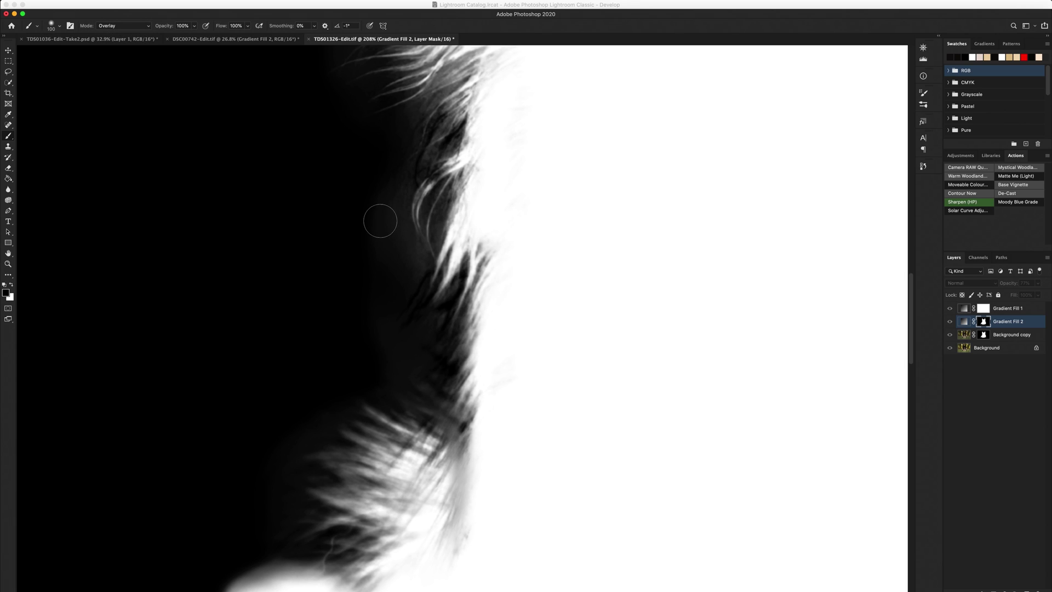
key("bracketright")
key("bracketright")
key("bracketright")
key("bracketright")
key("bracketright")
key("bracketright")
key("bracketright")
key("bracketright")
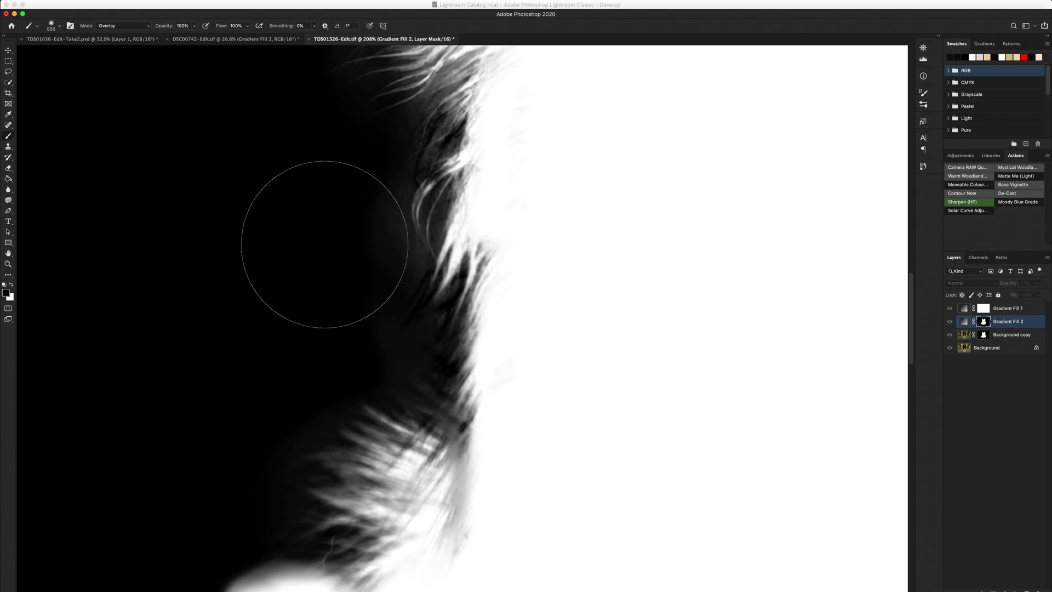
key("3")
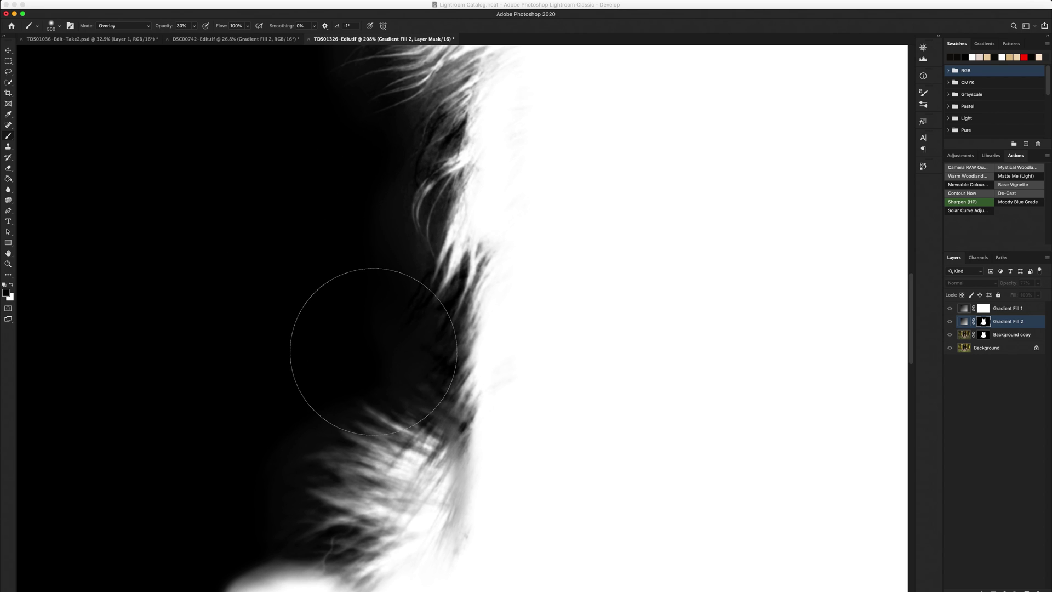
Darken the grey fringe along the fur edge, shrinking the brush from 250 down to 150
scroll(285, 307, "down", 5)
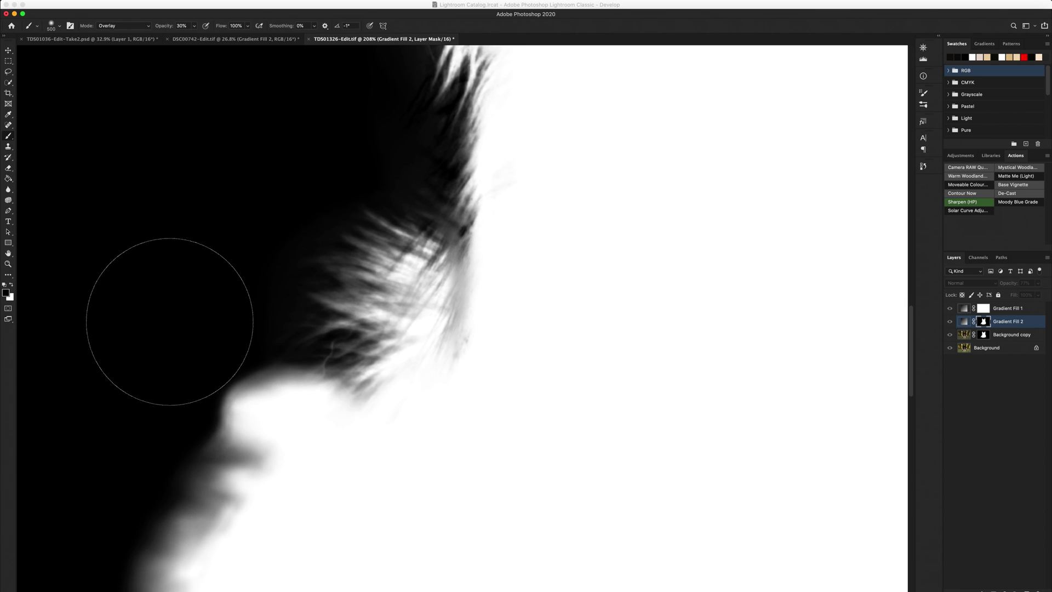
scroll(170, 322, "up", 5)
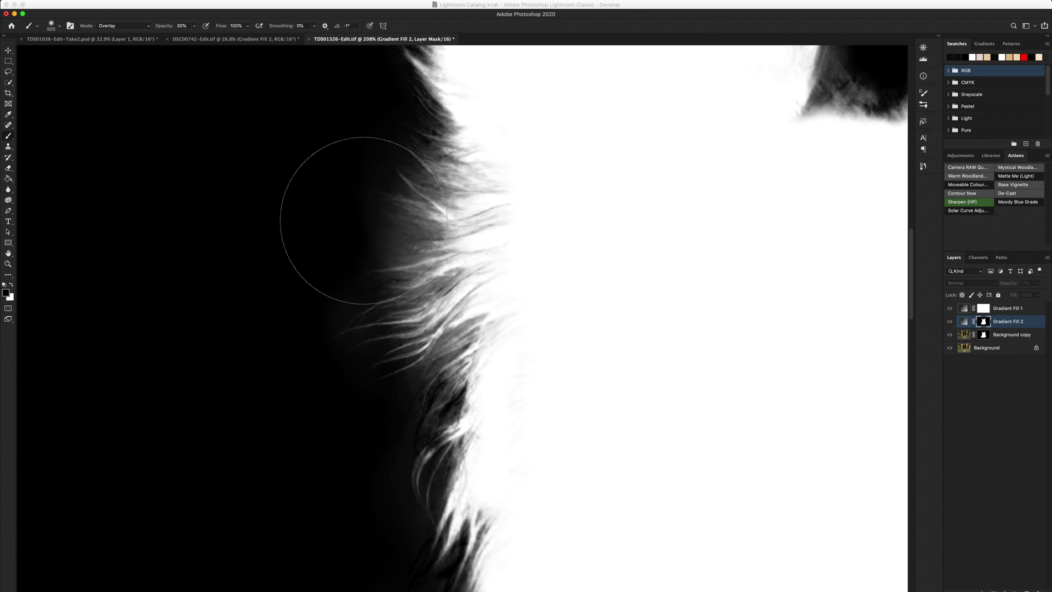
key("bracketleft")
key("bracketleft")
key("bracketleft")
key("bracketleft")
key("bracketleft")
key("bracketleft")
mouse_move(356, 218)
left_mouse_down()
mouse_move(382, 239)
mouse_move(370, 223)
mouse_move(379, 173)
mouse_move(367, 181)
mouse_move(341, 280)
left_mouse_up()
scroll(334, 274, "up", 4)
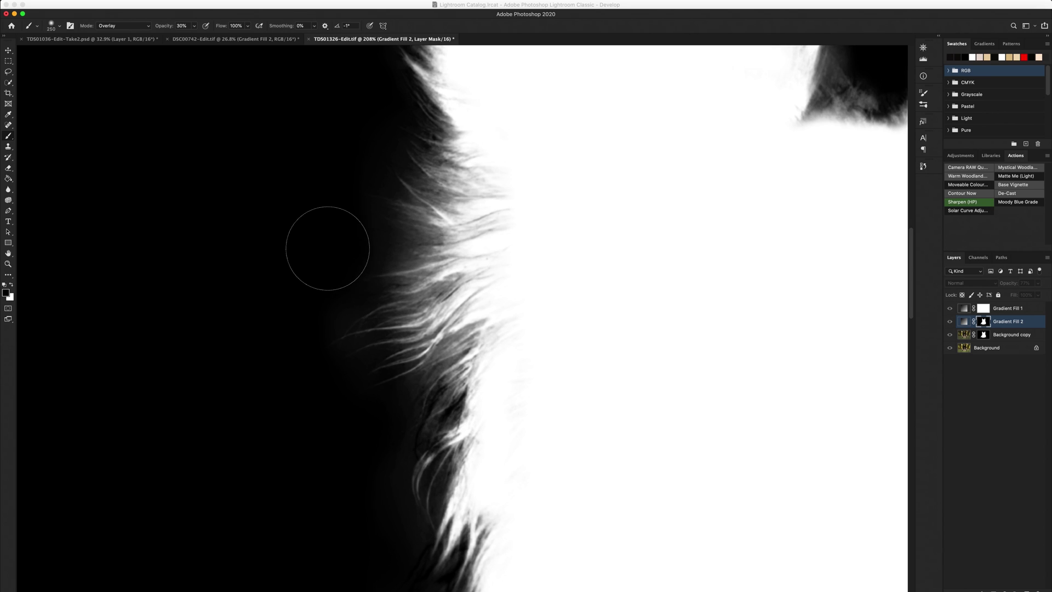
scroll(324, 376, "up", 4)
key("bracketleft")
scroll(373, 206, "up", 4)
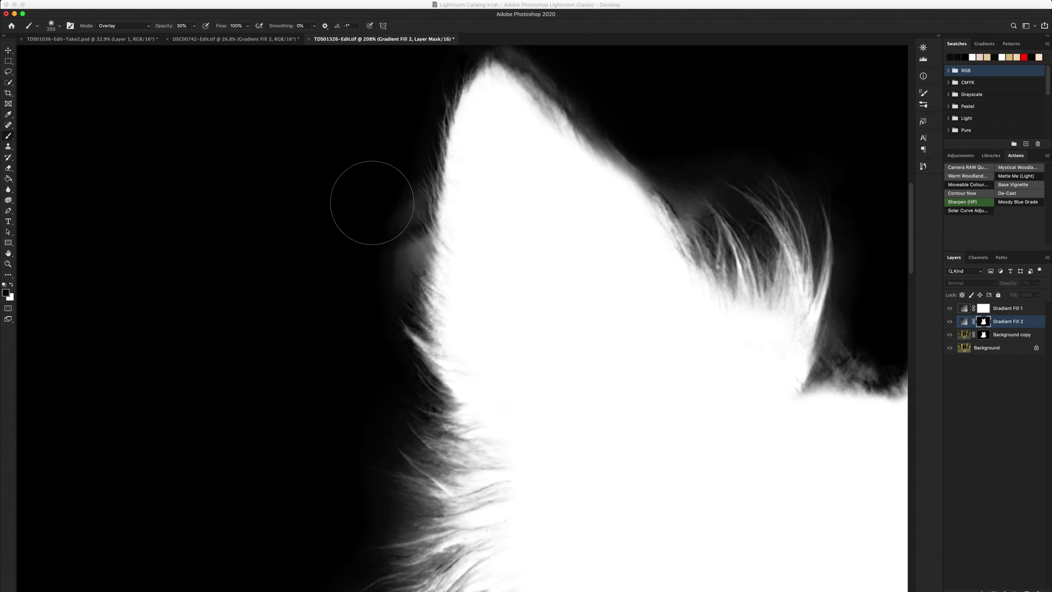
key("bracketleft")
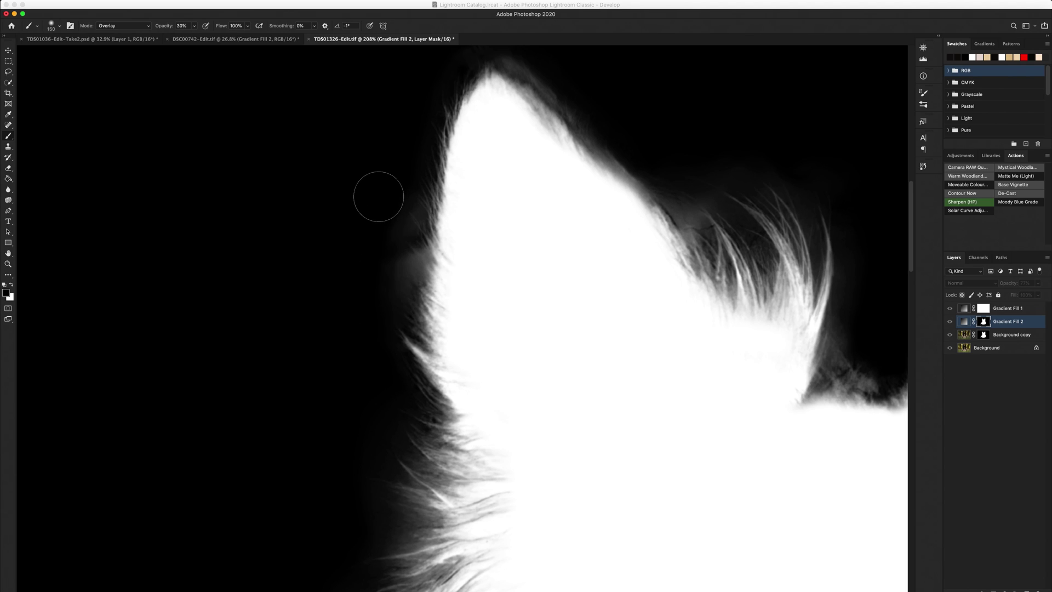
Raise brush opacity to 50% then 60%, readjust brush size, and fit the whole dog mask in view
key("5")
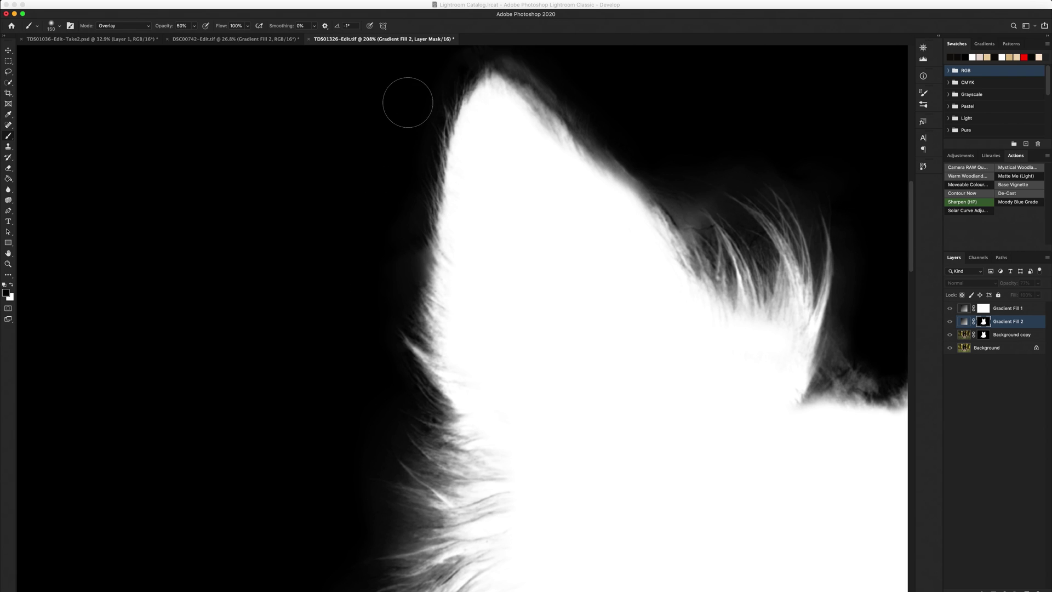
scroll(406, 101, "up", 3)
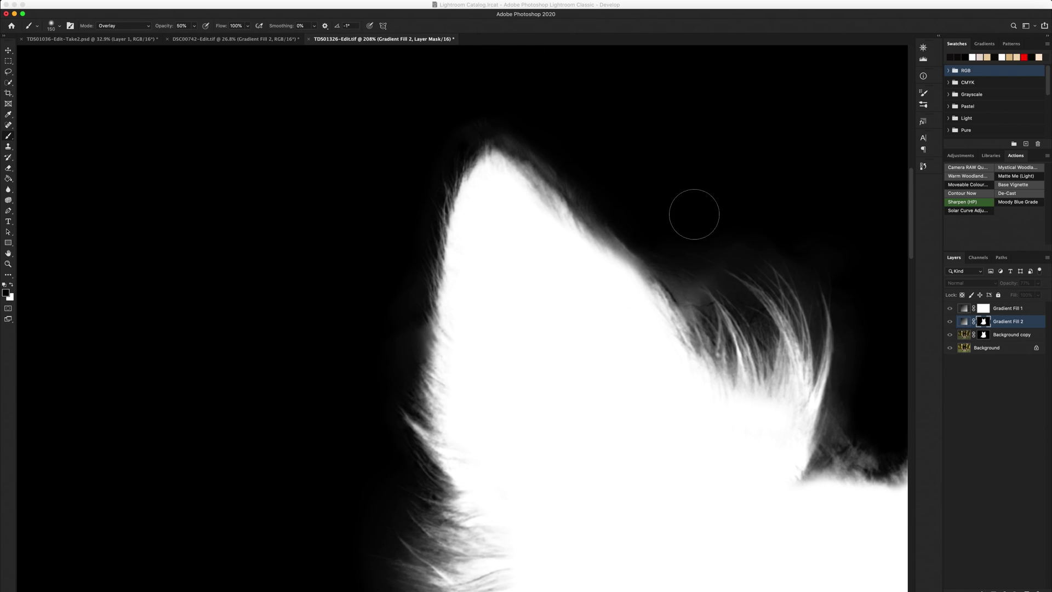
scroll(678, 163, "right", 5)
scroll(678, 162, "down", 3)
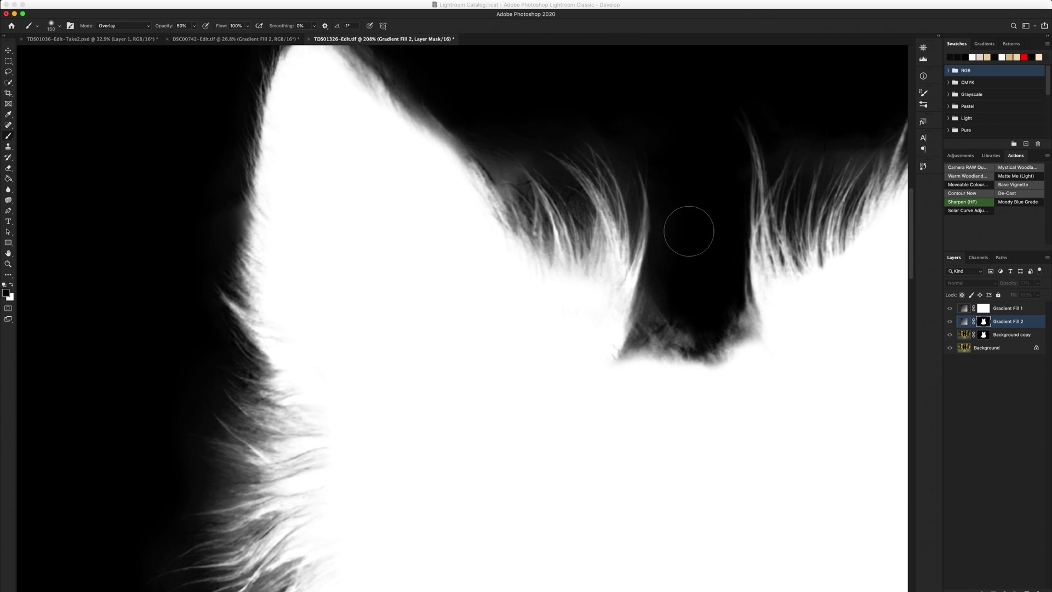
scroll(686, 236, "up", 3)
key("bracketleft")
key("bracketleft")
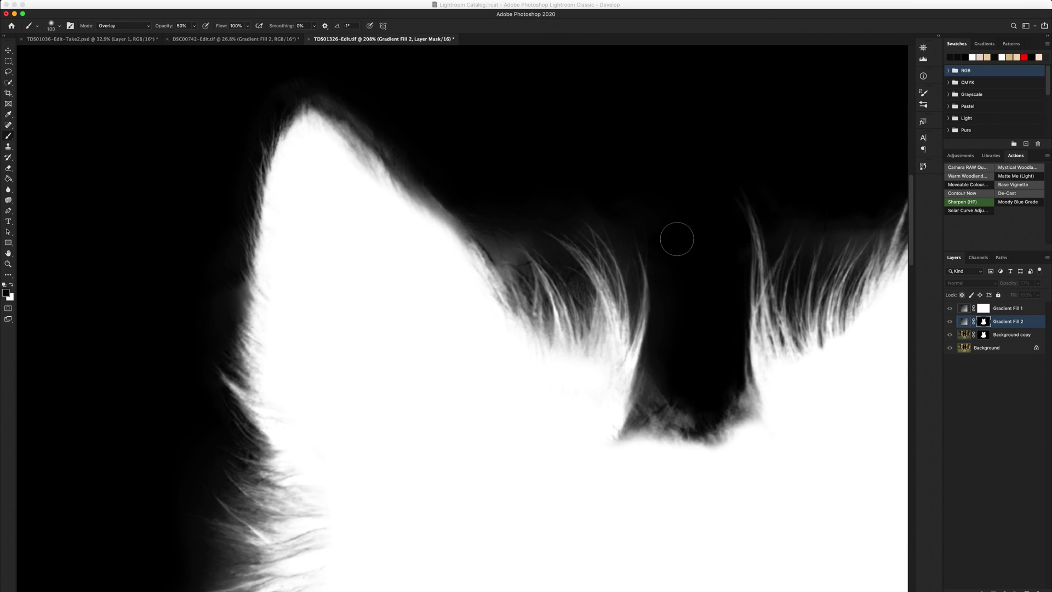
key("bracketright")
key("bracketright")
key("bracketright")
key("6")
scroll(691, 227, "right", 3)
scroll(729, 231, "down", 5)
key("super+0")
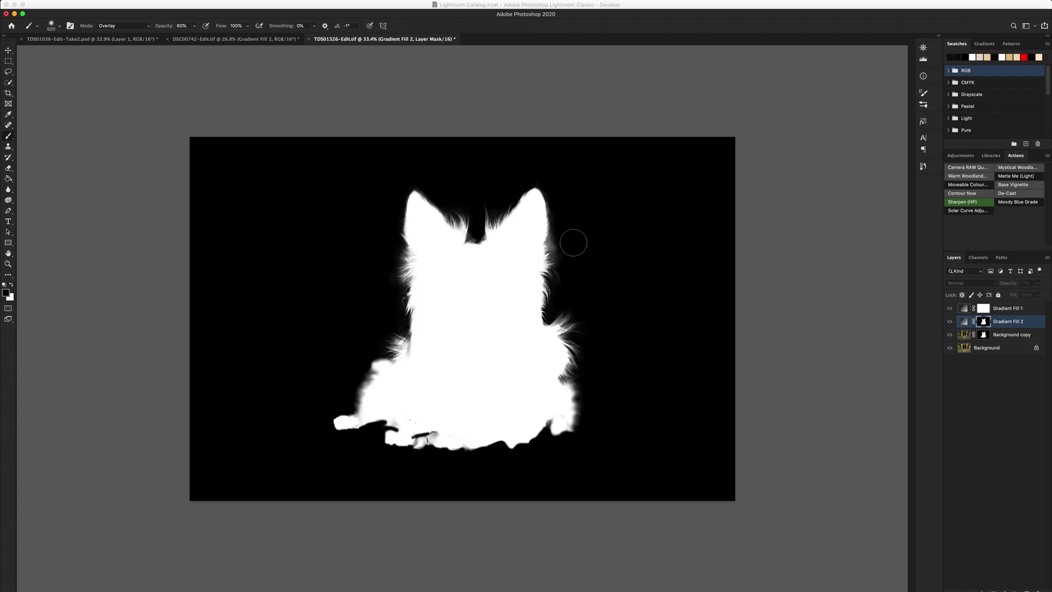
Return to the full-colour photo view with the light mask overlay hidden
key("bracketright")
key("bracketright")
key("bracketright")
key("bracketright")
left_click(984, 324, "alt")
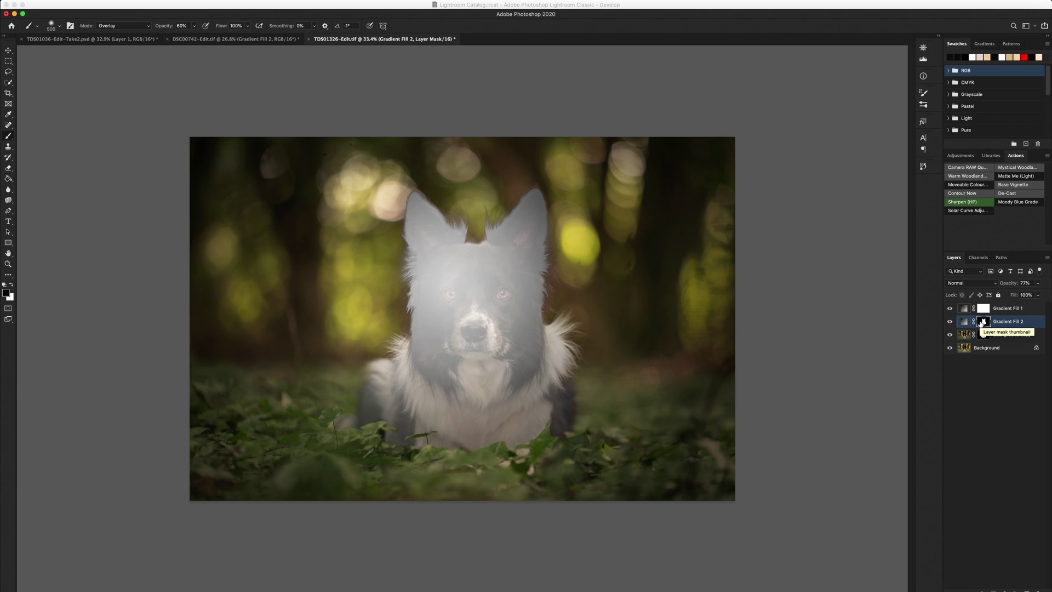
left_click(982, 323, "alt+shift")
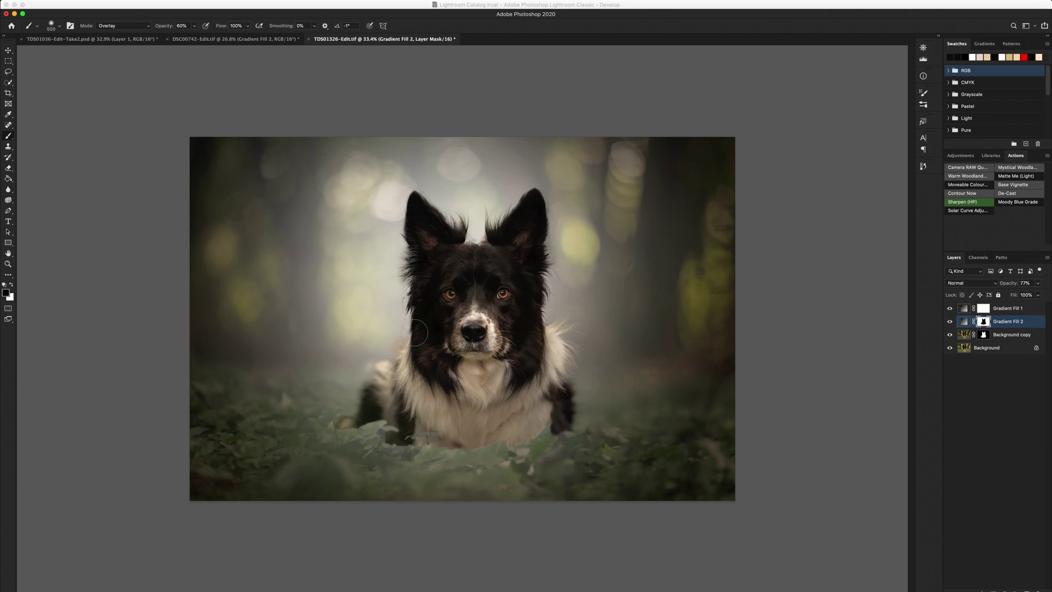
scroll(483, 241, "up", 3)
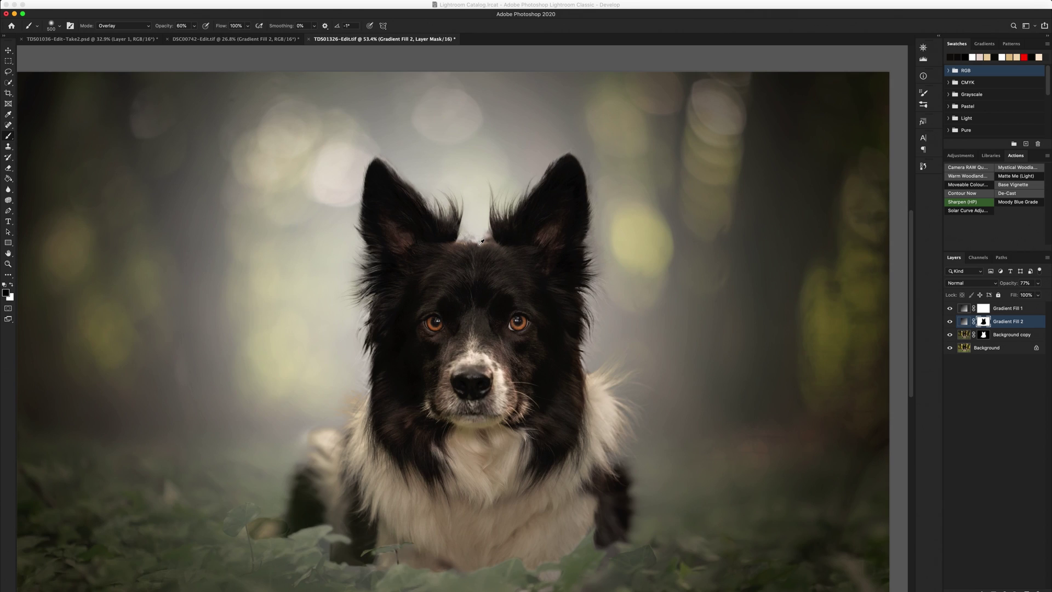
scroll(482, 241, "up", 4)
scroll(482, 241, "down", 2)
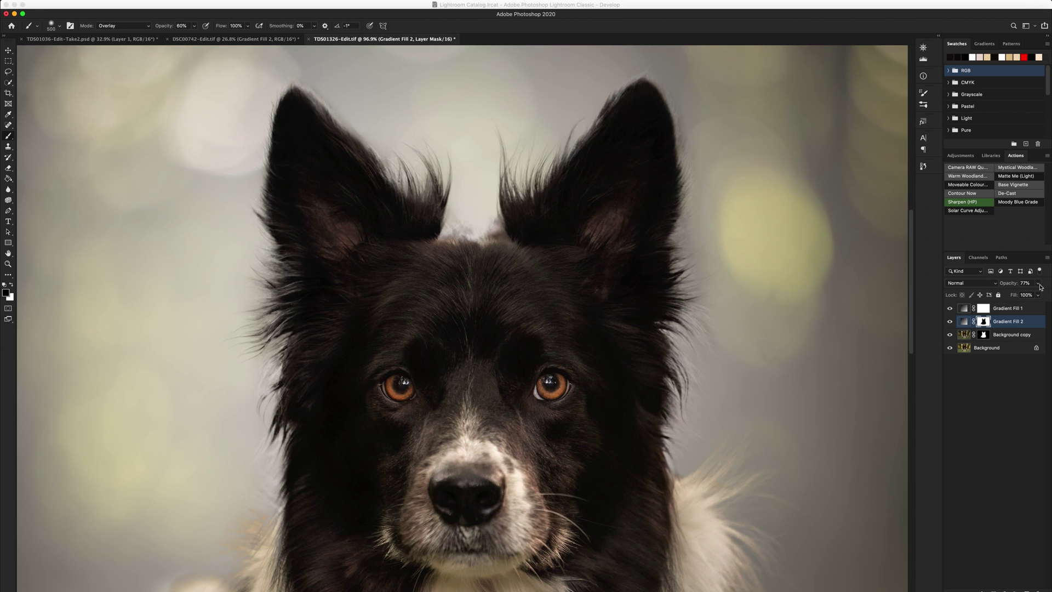
Set Gradient Fill 2 opacity to 99% and soften the fluff between the ears with a 150 brush
left_click(1040, 283)
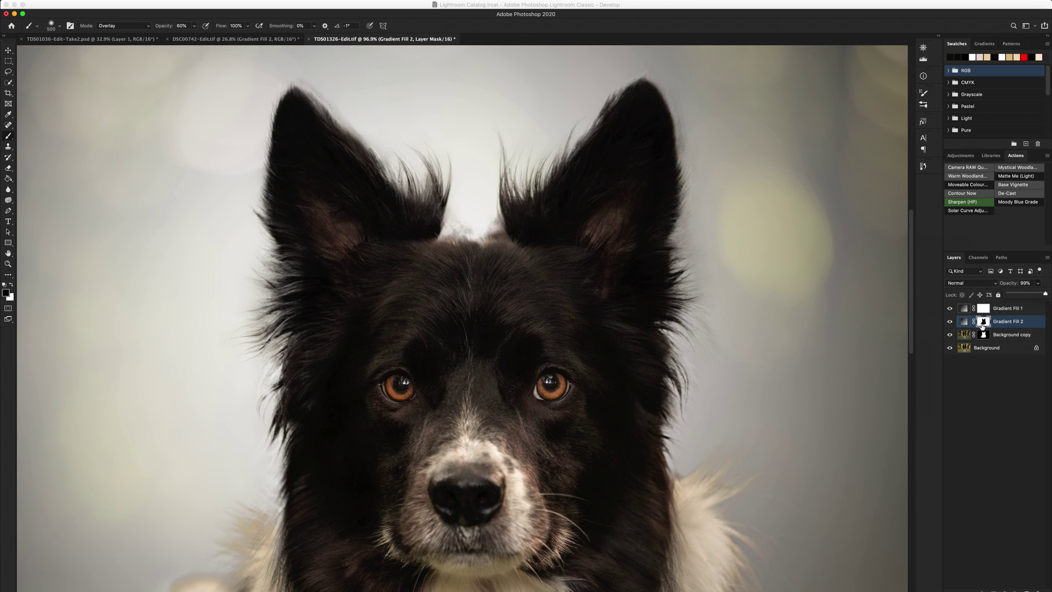
left_click(982, 326)
key("bracketleft")
key("bracketleft")
key("bracketleft")
key("bracketleft")
key("bracketleft")
key("bracketleft")
mouse_move(471, 254)
left_mouse_down()
mouse_move(446, 228)
mouse_move(446, 240)
mouse_move(424, 240)
mouse_move(461, 249)
mouse_move(432, 236)
left_mouse_up()
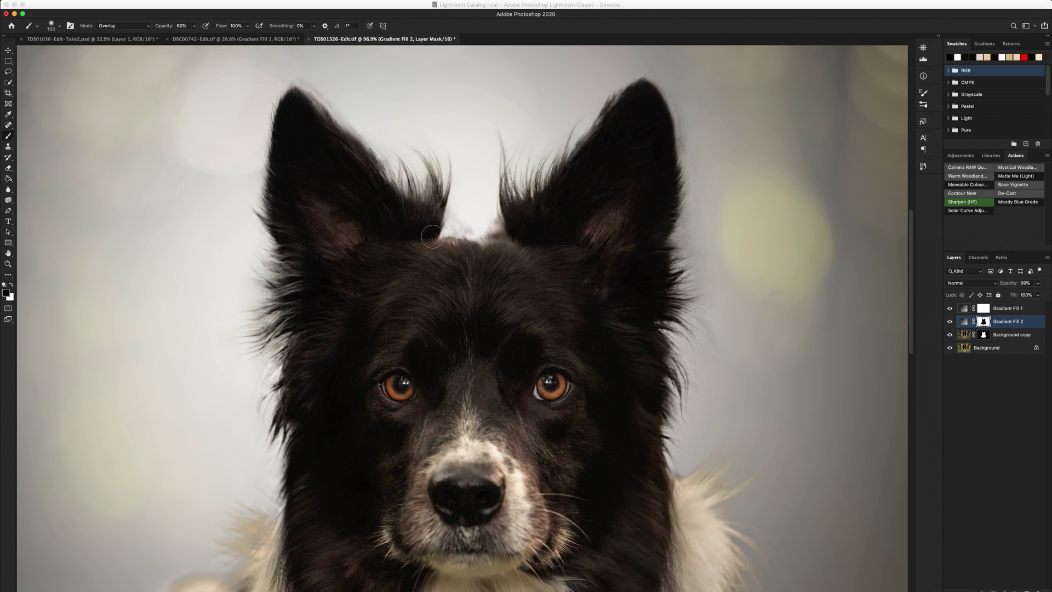
left_click(123, 25)
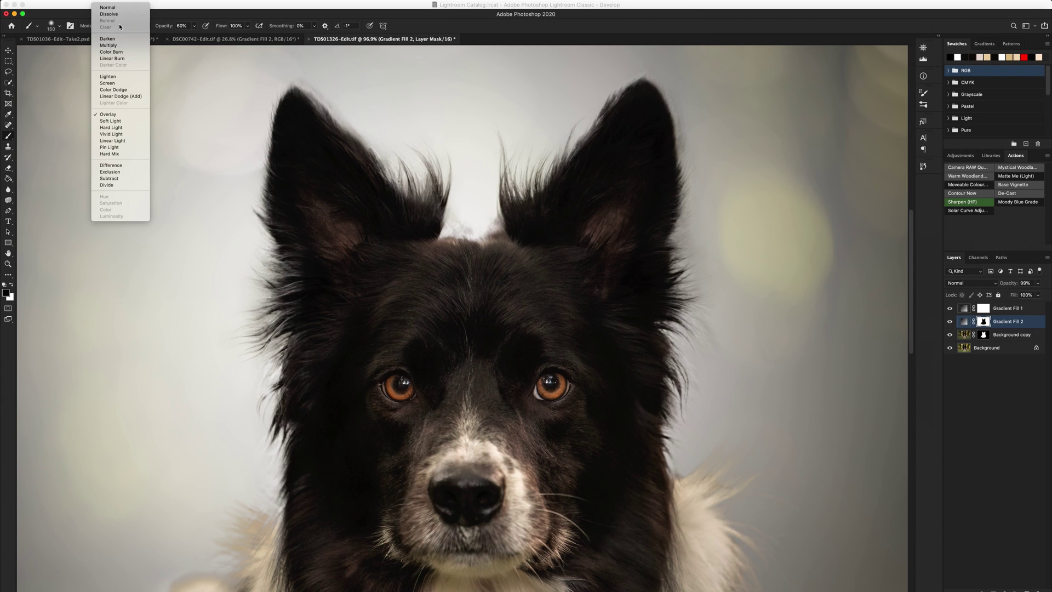
In Normal mode, paint the mask between the ears and along both ear edges and the left ear tip
left_click(113, 8)
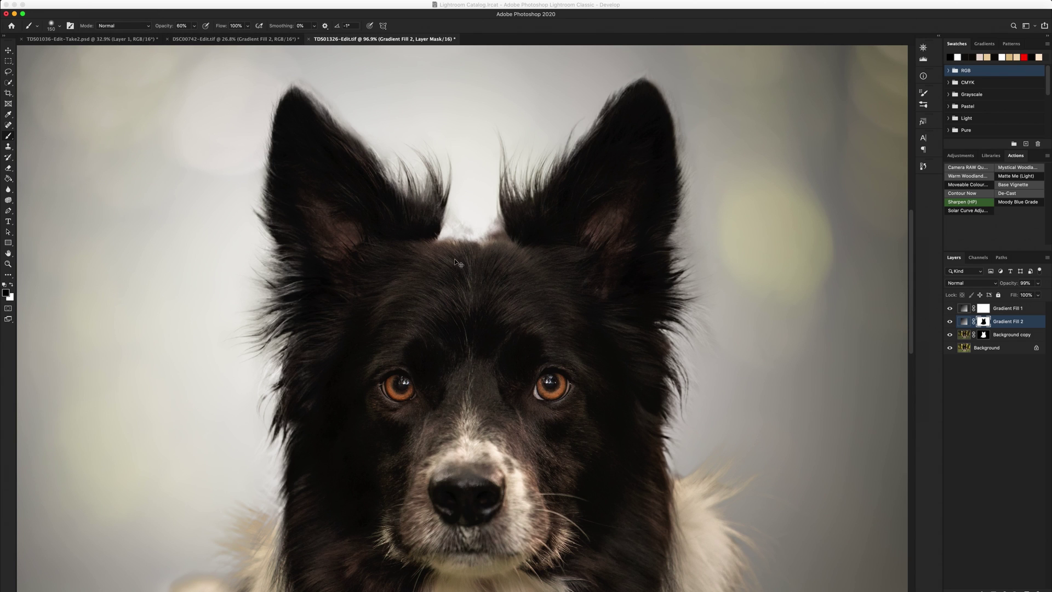
mouse_move(450, 241)
left_mouse_down()
mouse_move(439, 235)
mouse_move(467, 254)
mouse_move(517, 230)
mouse_move(493, 247)
mouse_move(442, 243)
mouse_move(482, 251)
left_mouse_up()
mouse_move(530, 208)
left_mouse_down()
mouse_move(609, 137)
mouse_move(618, 110)
mouse_move(600, 154)
mouse_move(662, 136)
mouse_move(657, 114)
mouse_move(639, 98)
mouse_move(660, 163)
mouse_move(660, 289)
mouse_move(639, 324)
mouse_move(656, 356)
mouse_move(640, 413)
left_mouse_up()
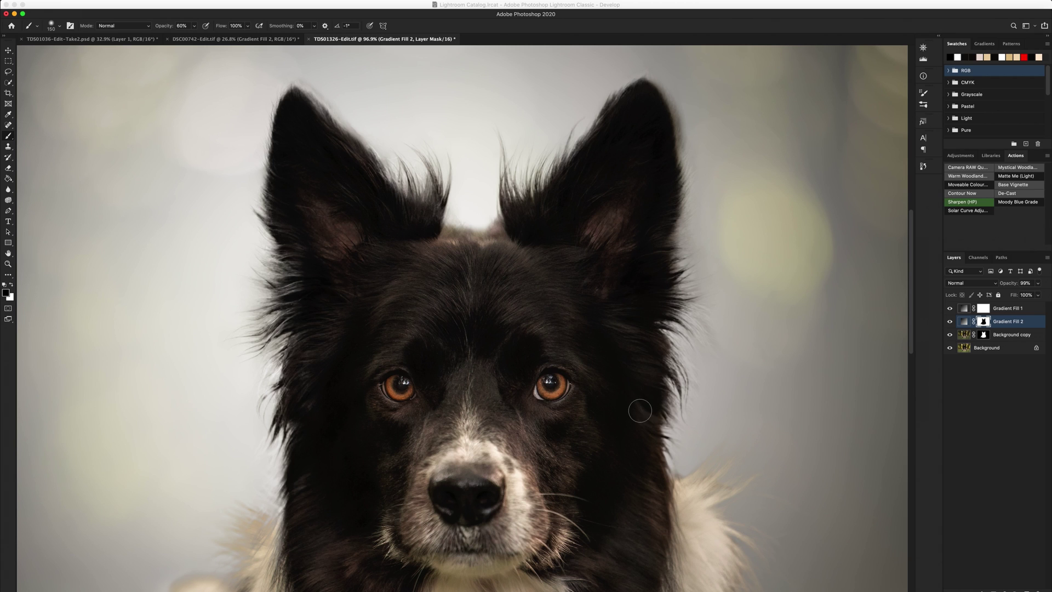
mouse_move(291, 117)
left_mouse_down()
mouse_move(317, 125)
mouse_move(356, 172)
mouse_move(348, 188)
left_mouse_up()
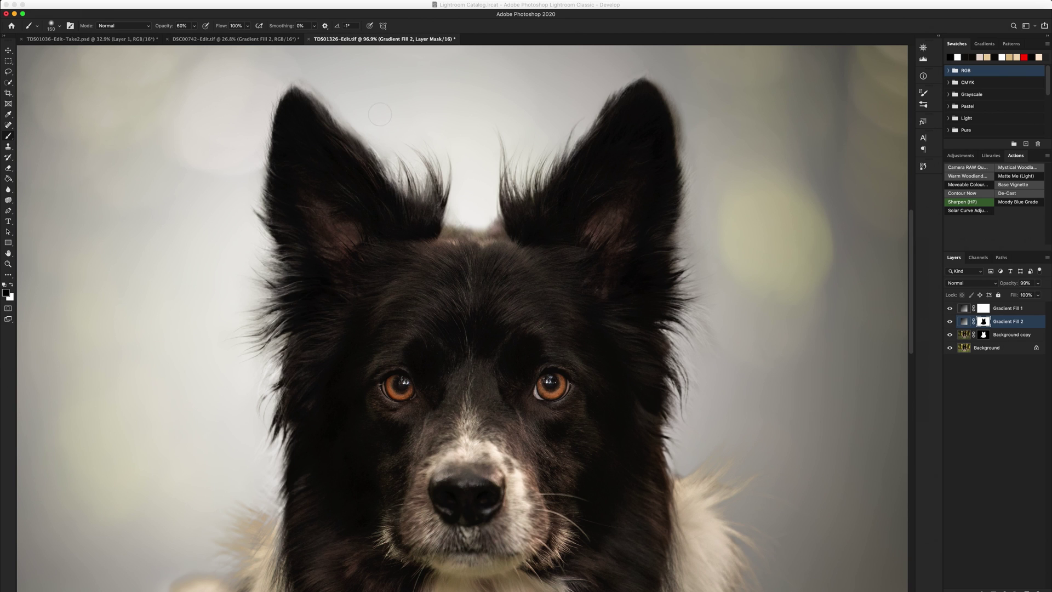
mouse_move(357, 100)
left_mouse_down()
mouse_move(311, 65)
mouse_move(364, 117)
left_mouse_up()
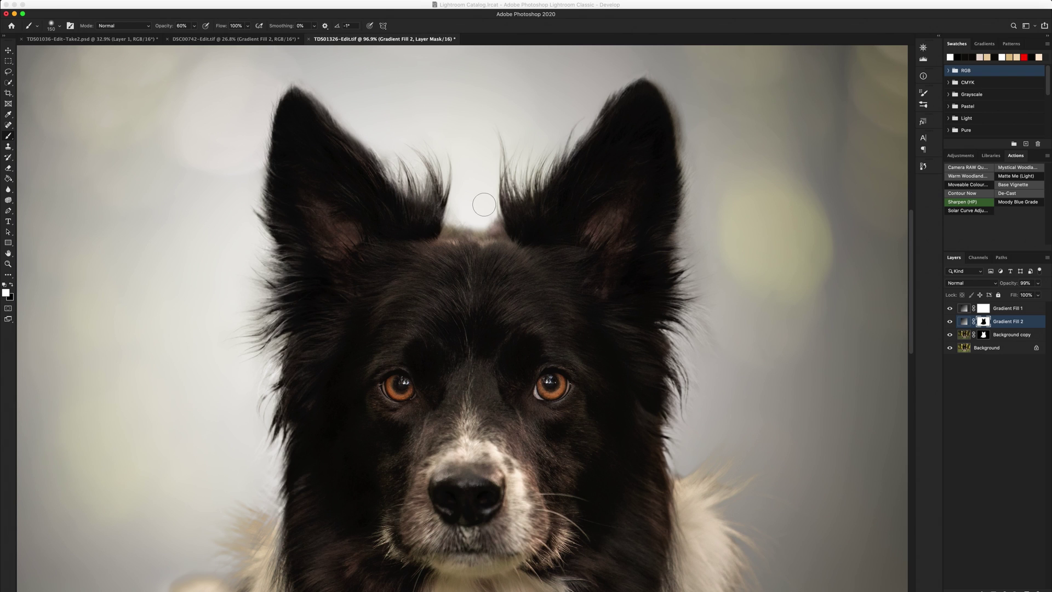
key("bracketright")
key("bracketright")
key("bracketright")
key("bracketright")
left_click_drag(470, 208, 474, 211)
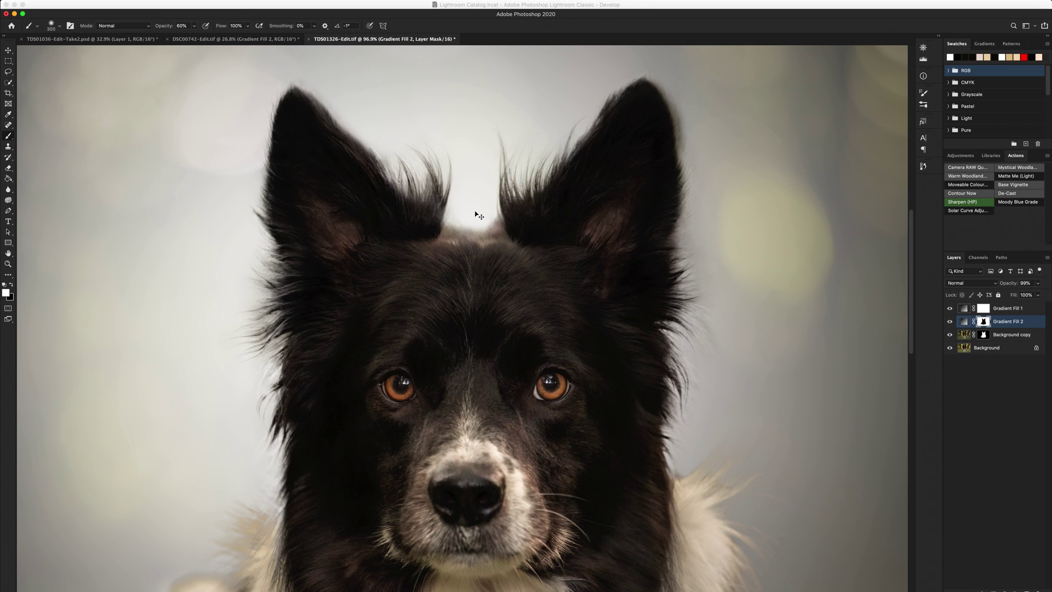
key("ctrl+z")
key("bracketleft")
key("bracketleft")
With a 500 brush, smooth the glow mask along the left and right fur edges and the top of the head
scroll(336, 354, "down", 3)
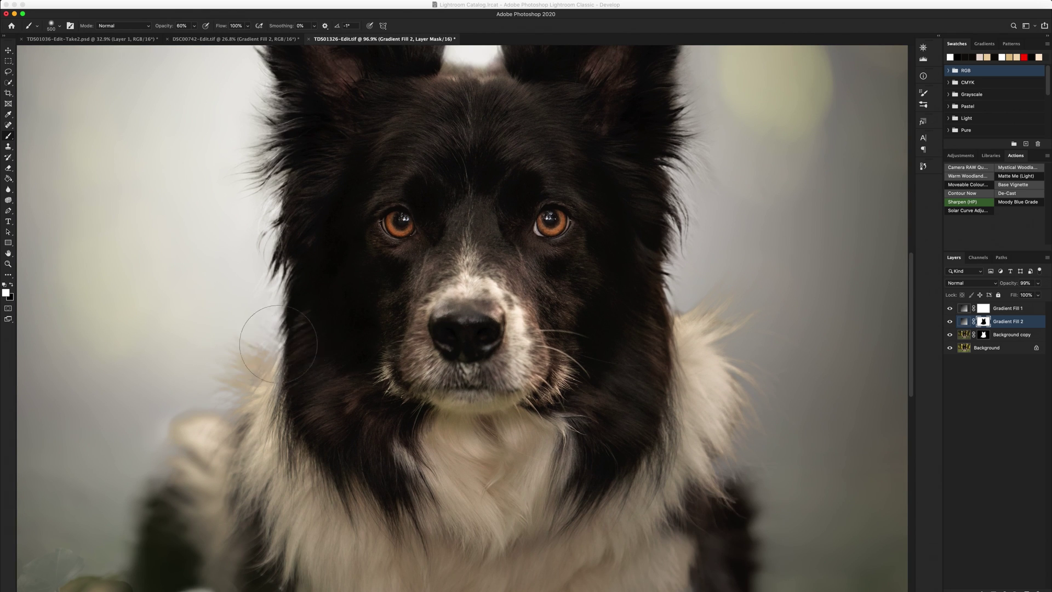
key("bracketright")
key("bracketright")
key("bracketright")
mouse_move(218, 359)
left_mouse_down()
mouse_move(154, 391)
mouse_move(172, 398)
mouse_move(114, 481)
mouse_move(111, 511)
left_mouse_up()
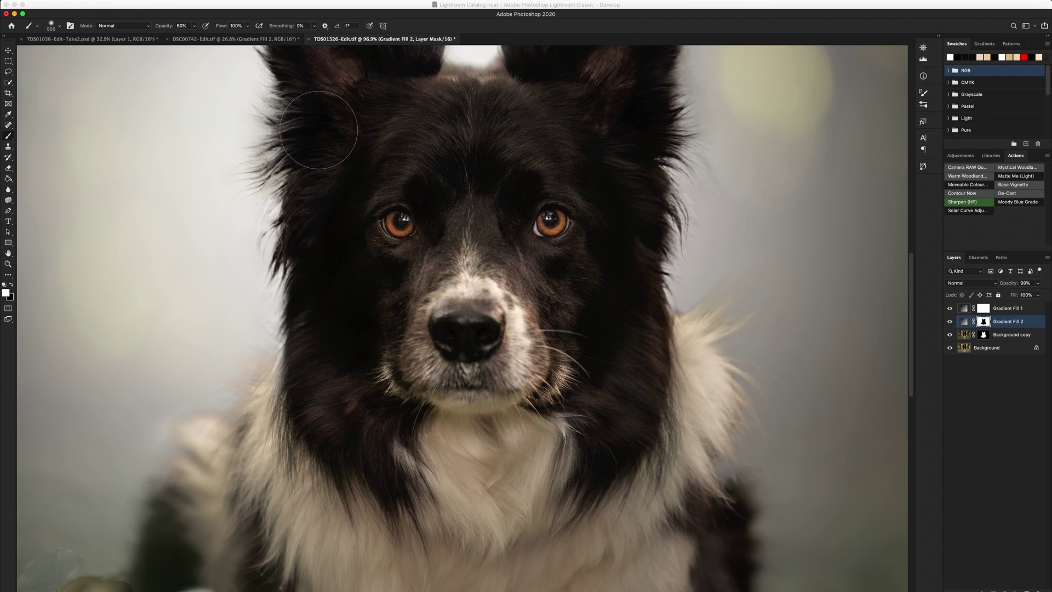
left_click_drag(718, 298, 770, 353)
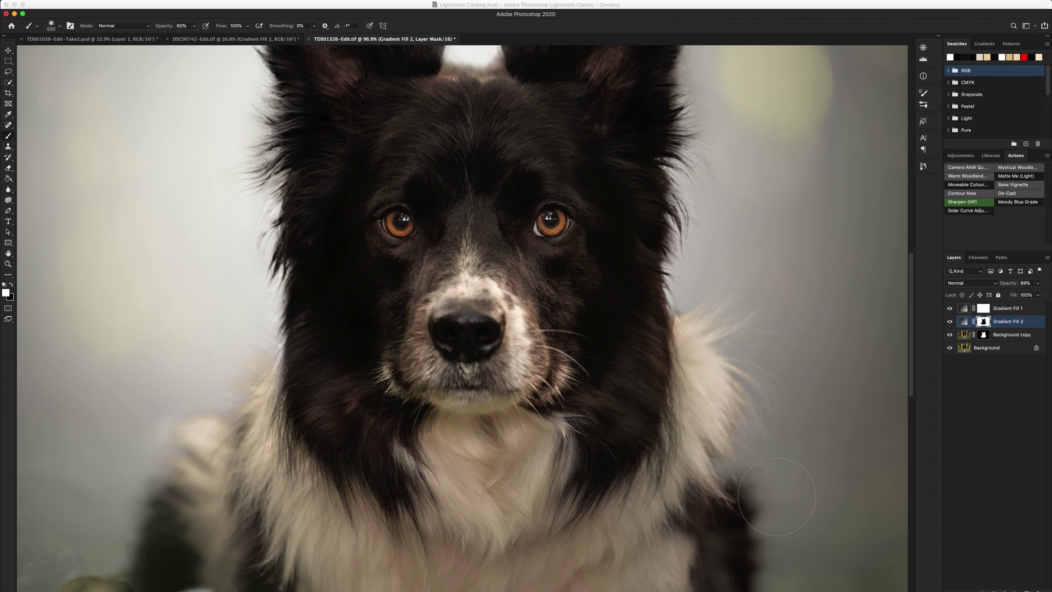
left_click_drag(777, 496, 828, 504)
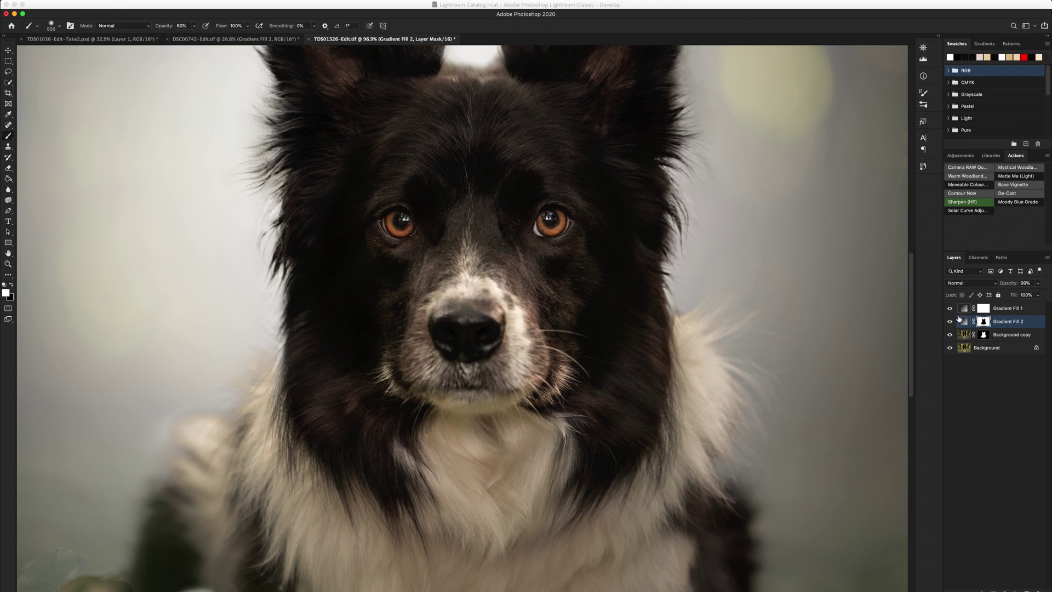
scroll(470, 200, "up", 5)
mouse_move(469, 201)
left_mouse_down()
mouse_move(474, 183)
mouse_move(521, 184)
mouse_move(475, 173)
mouse_move(433, 189)
left_mouse_up()
scroll(505, 106, "up", 1)
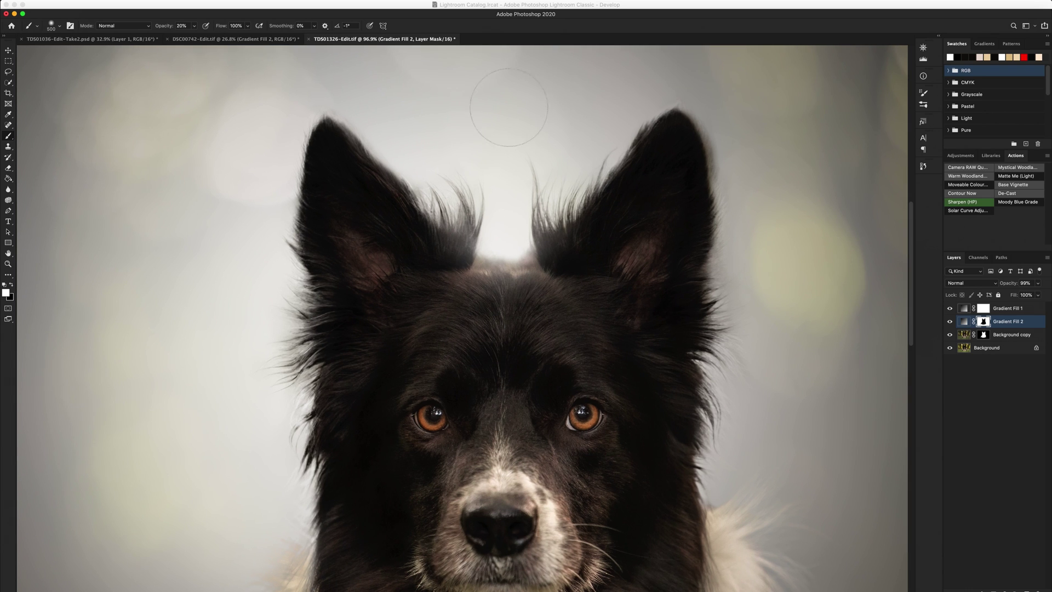
scroll(445, 332, "down", 3)
scroll(446, 333, "down", 1)
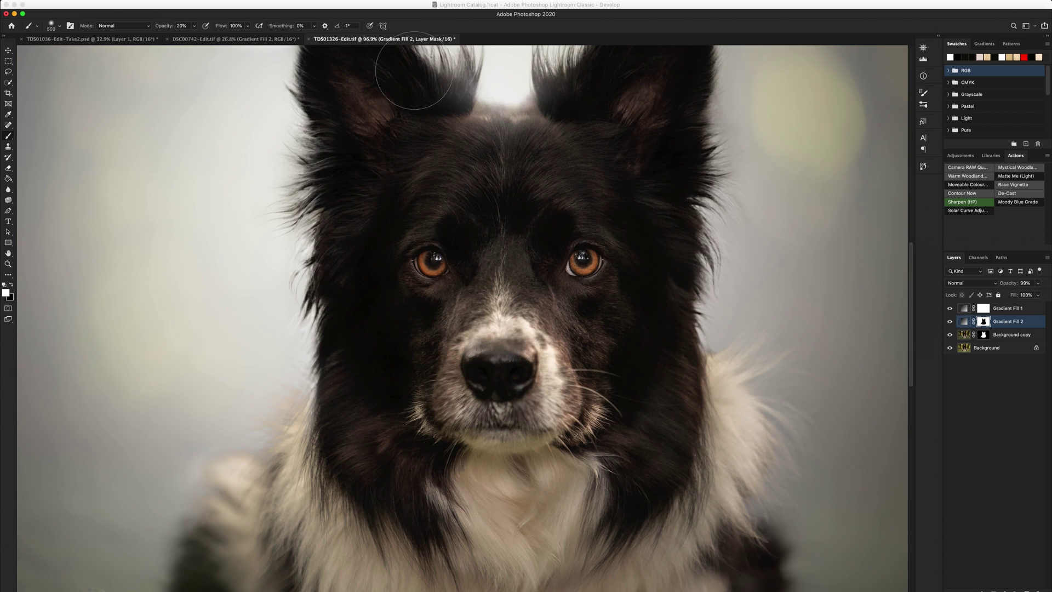
scroll(453, 238, "down", 4)
scroll(453, 238, "down", 4)
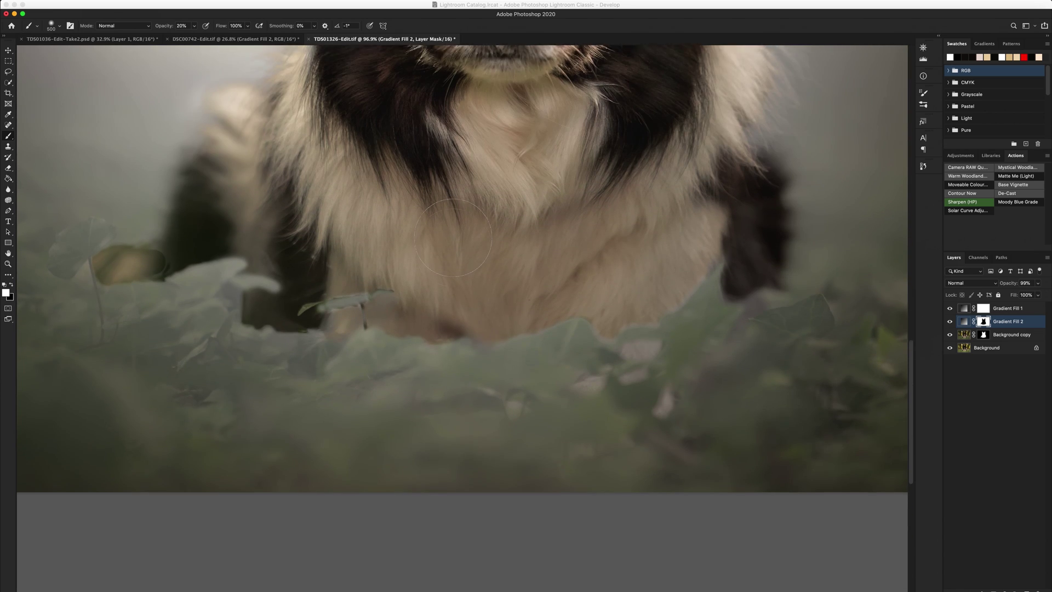
scroll(421, 329, "down", 5)
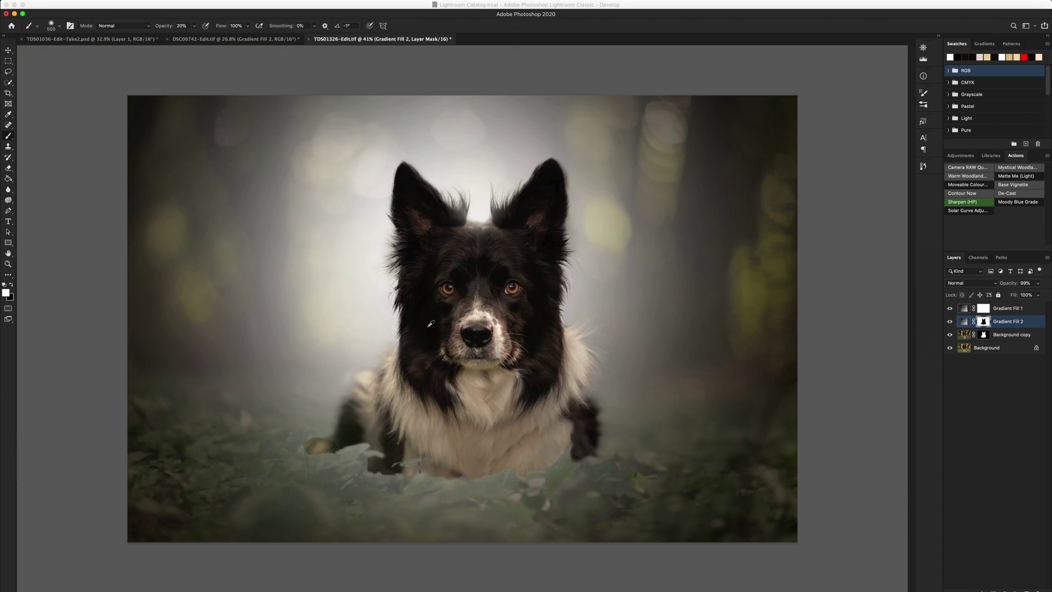
Set the glow layer to 23% opacity, duplicate it, and hide the original Gradient Fill 2
left_click(1037, 284)
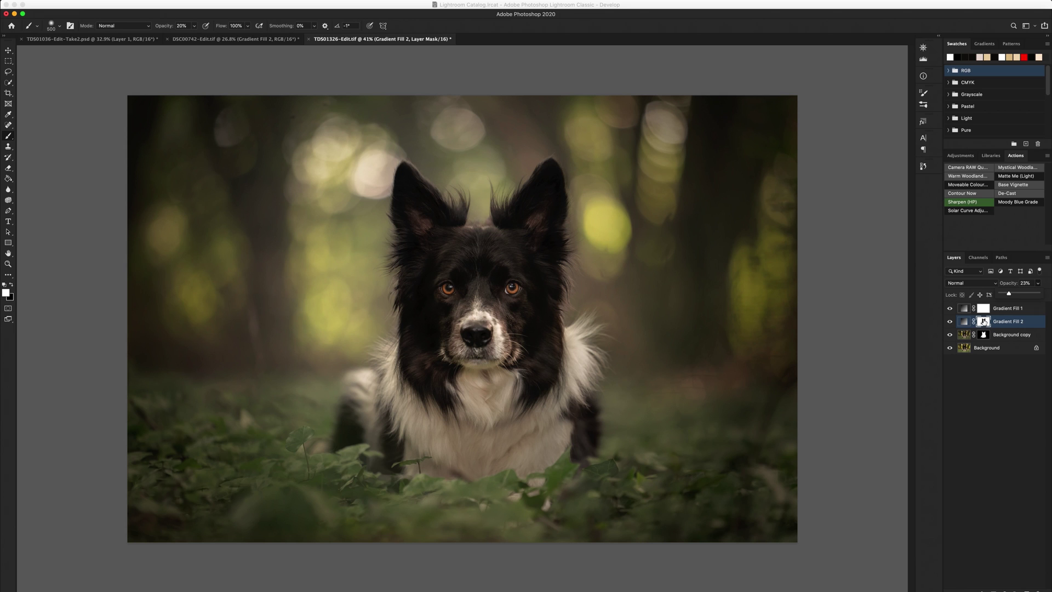
key("super+j")
left_click(946, 325)
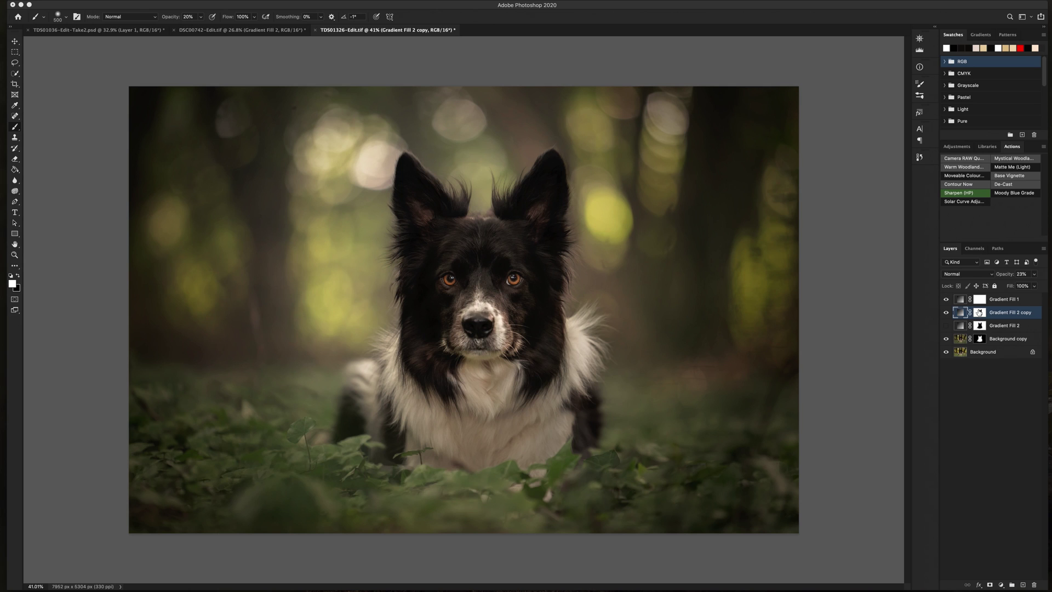
Target the Gradient Fill 2 copy mask with a 1500 px black brush at 100% opacity
left_click(980, 312)
key("bracketright")
key("bracketright")
key("bracketright")
key("bracketright")
key("bracketright")
key("bracketright")
key("bracketright")
key("bracketright")
key("bracketright")
key("bracketright")
key("x")
key("0")
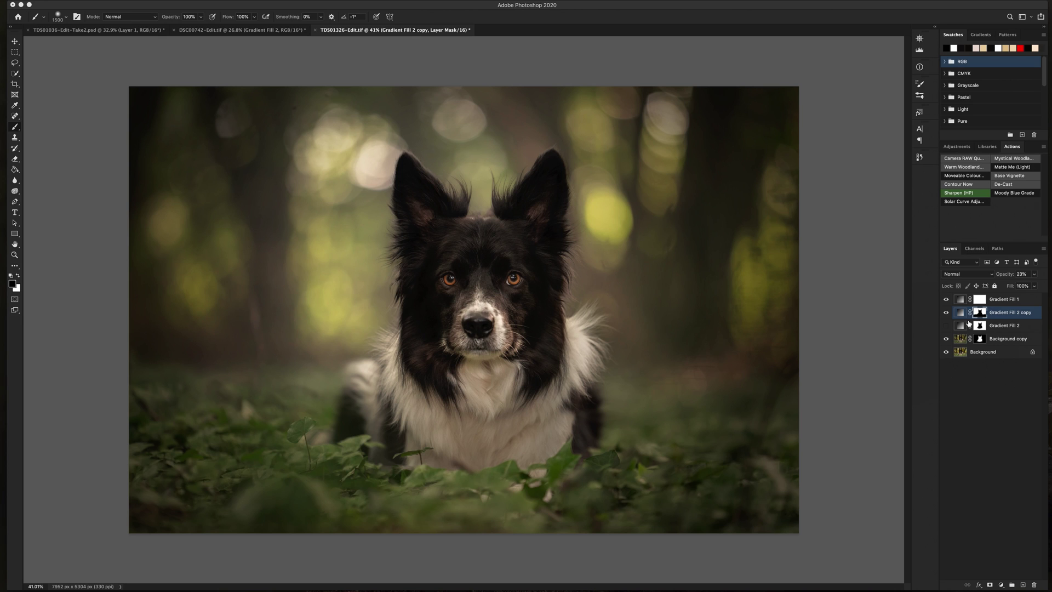
left_click(1002, 585)
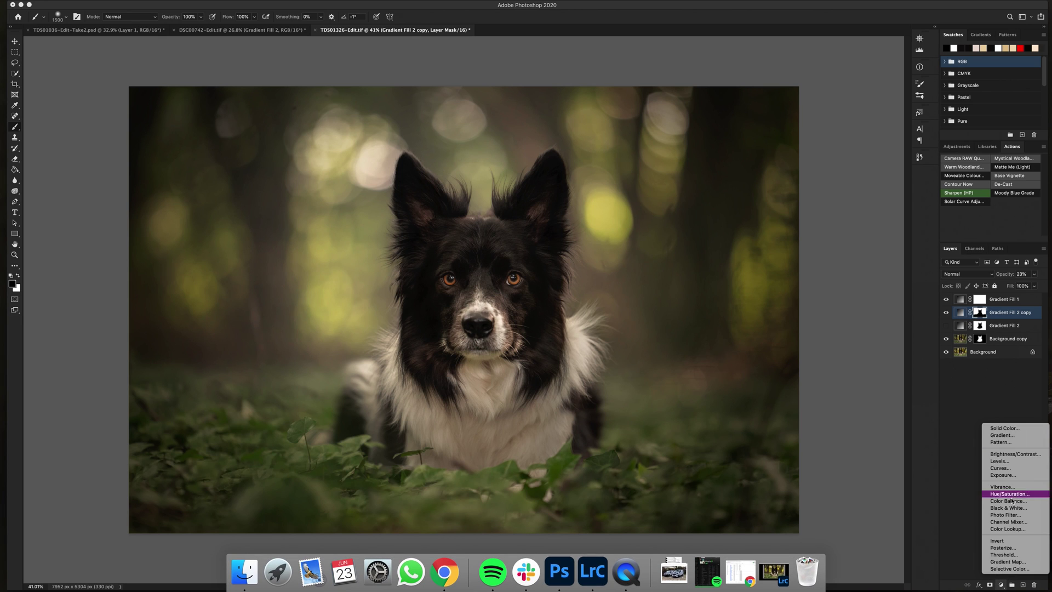
Add a Selective Color layer with Greens Cyan -8 and Yellows Cyan -22, then zoom to 100% on the dog
left_click(1010, 568)
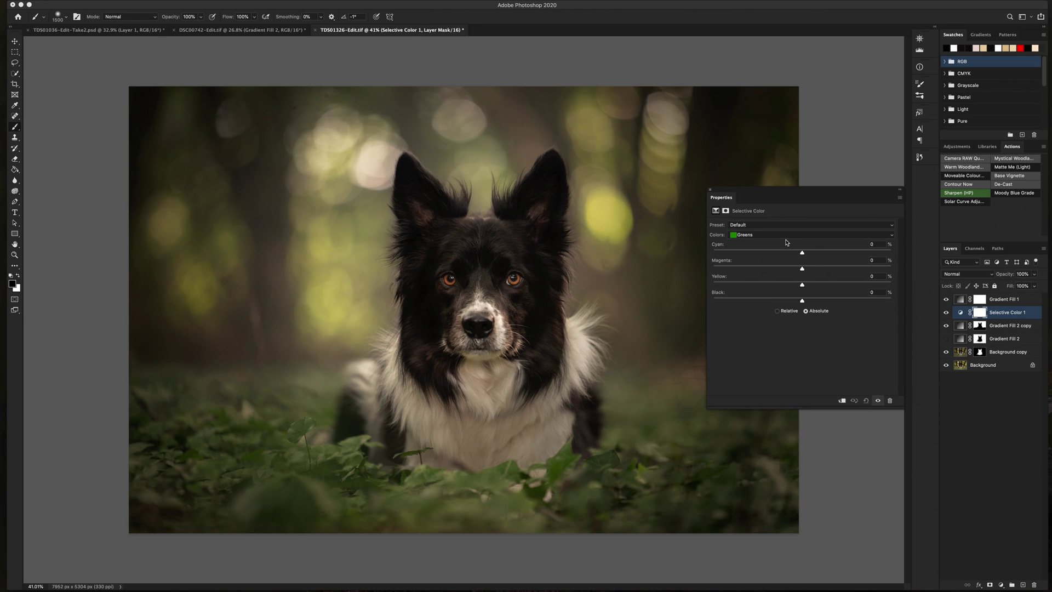
left_click(796, 253)
left_click(783, 237)
left_click(779, 226)
left_click(784, 253)
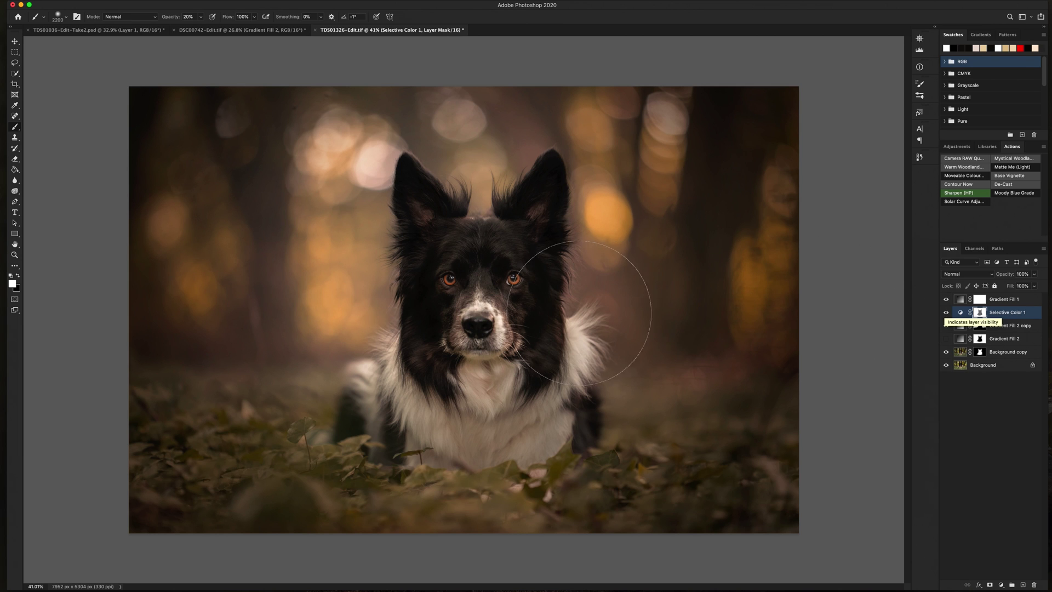
left_click(15, 244)
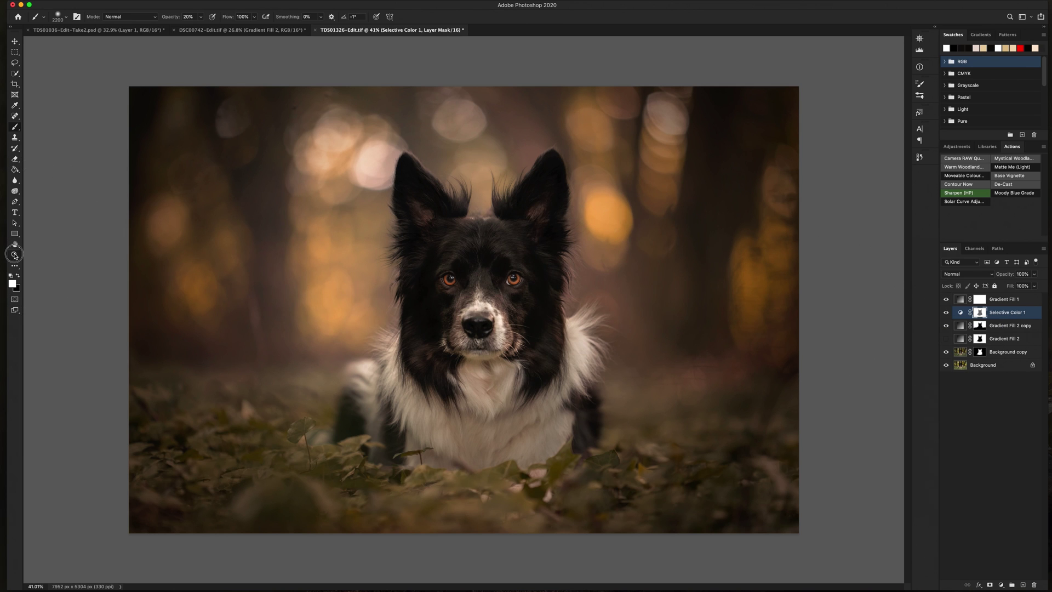
key("super+1")
mouse_move(544, 236)
left_mouse_down()
mouse_move(482, 335)
mouse_move(515, 356)
left_mouse_up()
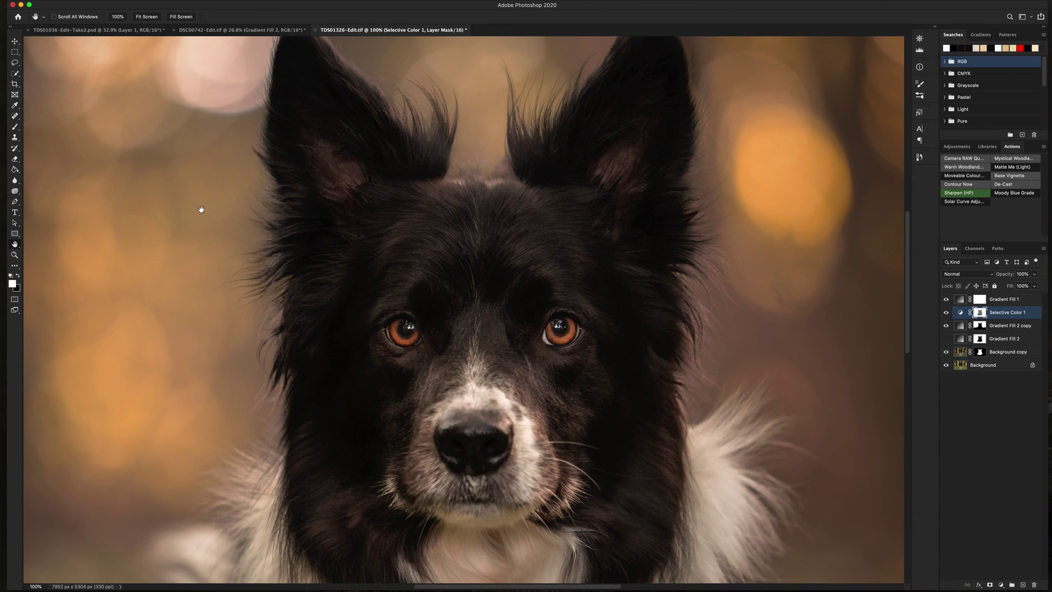
left_click_drag(201, 209, 383, 312)
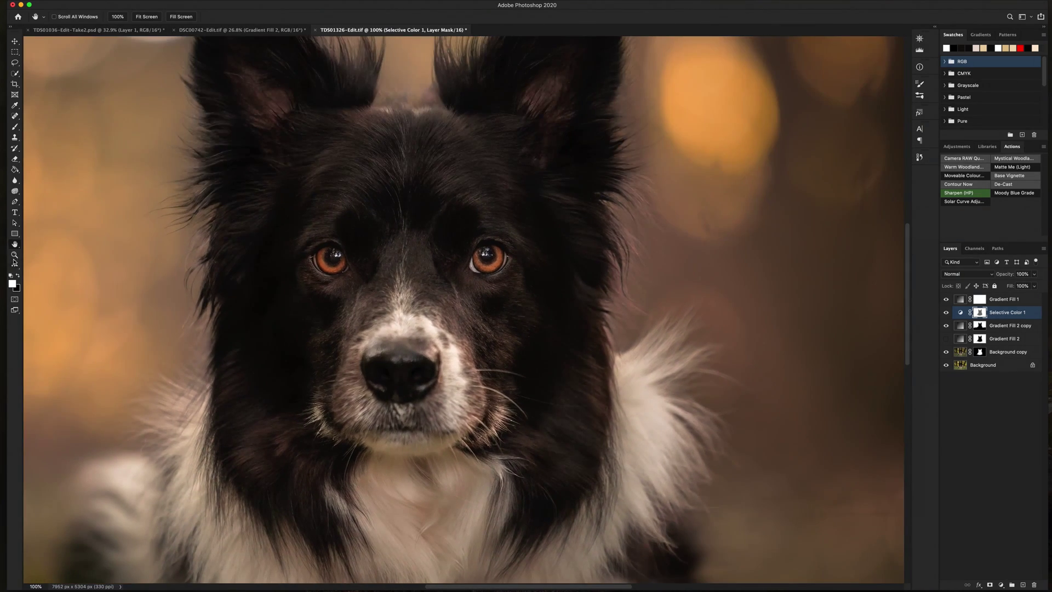
left_click(14, 255)
left_click(268, 18)
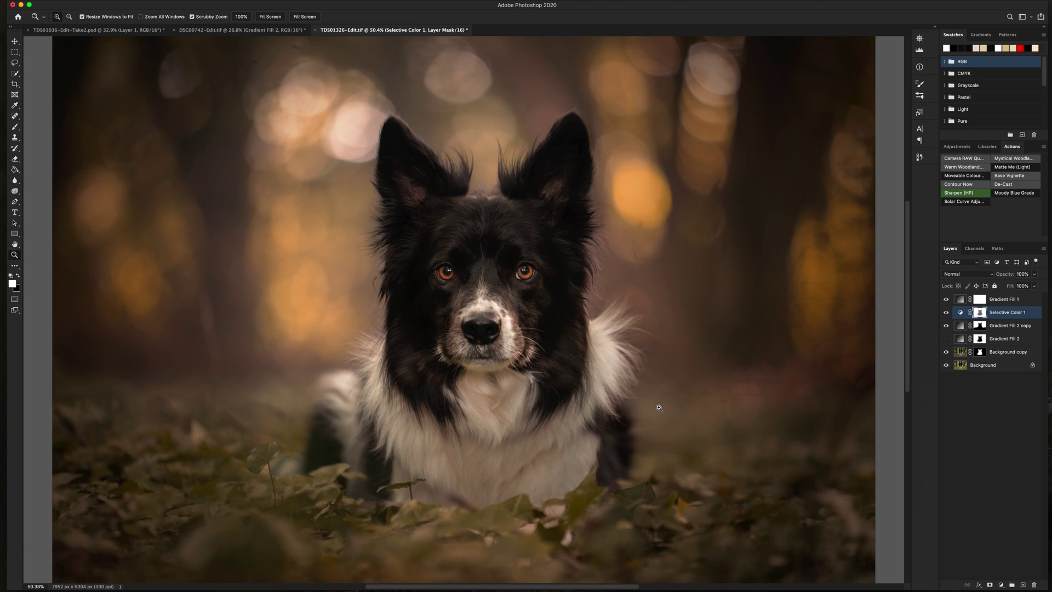